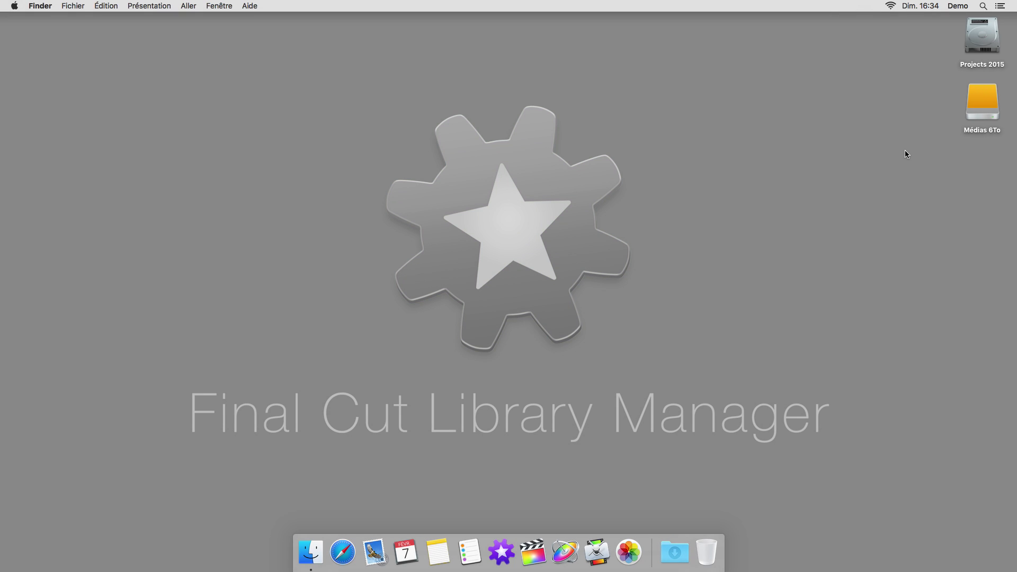
Open Projects 2015 and its Documentary, Nanga Parbat, Originaux, Publicity, Caseo and The Touch folders
double_click(981, 38)
double_click(142, 89)
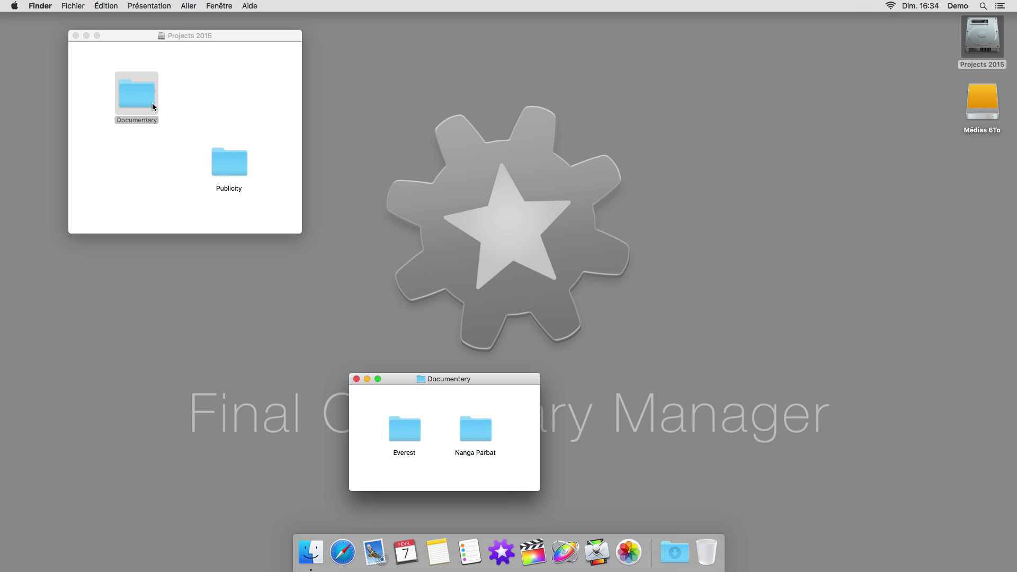
double_click(468, 435)
double_click(217, 440)
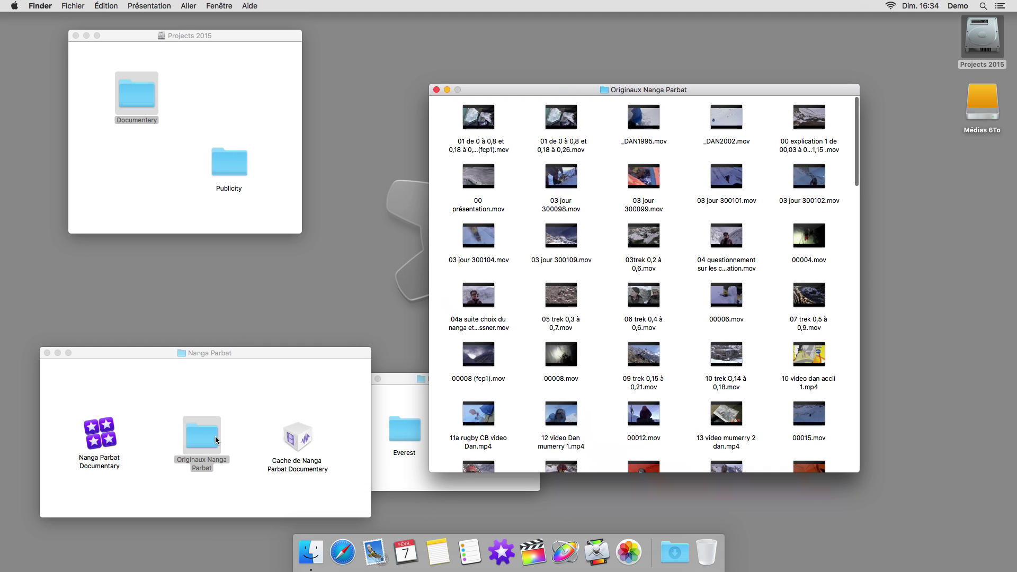
double_click(229, 171)
double_click(686, 244)
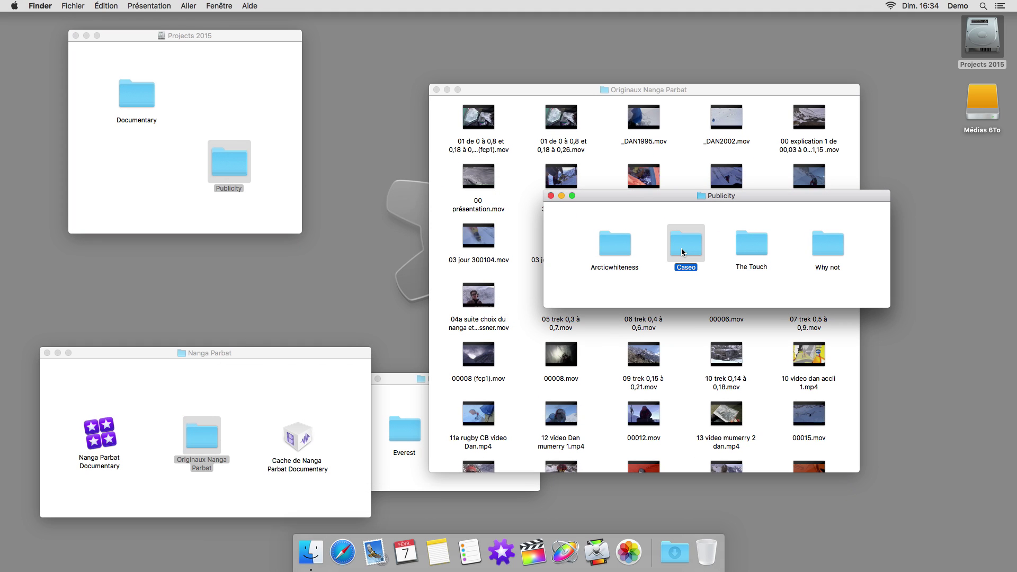
double_click(751, 245)
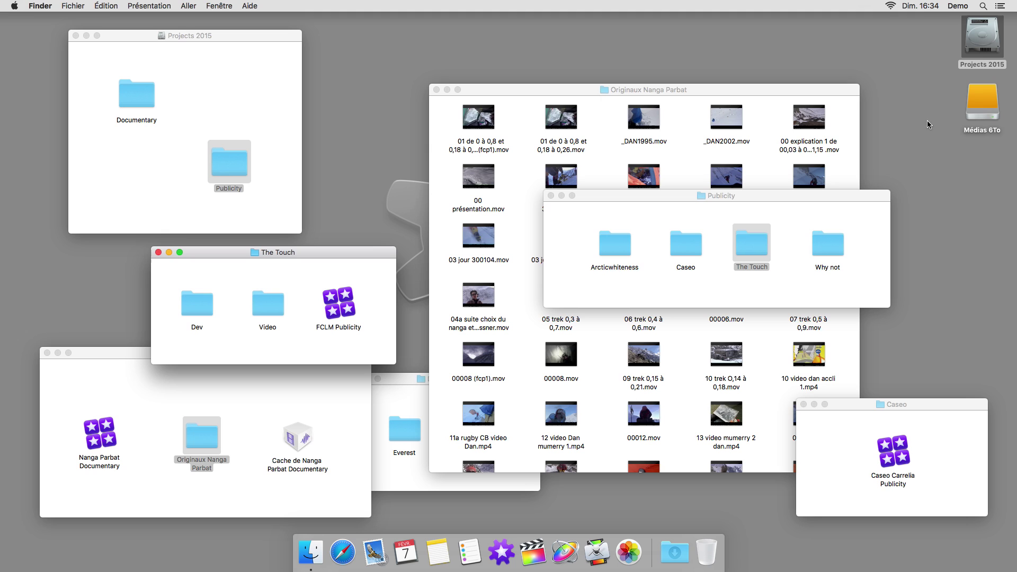
Open the Médias 6To drive and its Externes media folder
double_click(982, 103)
click(429, 119)
double_click(428, 120)
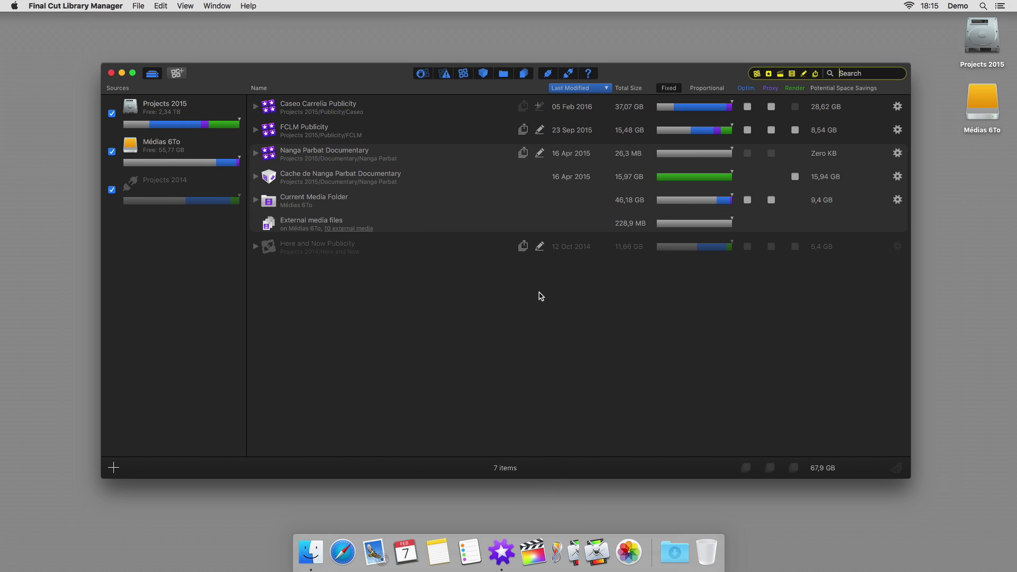
click(521, 88)
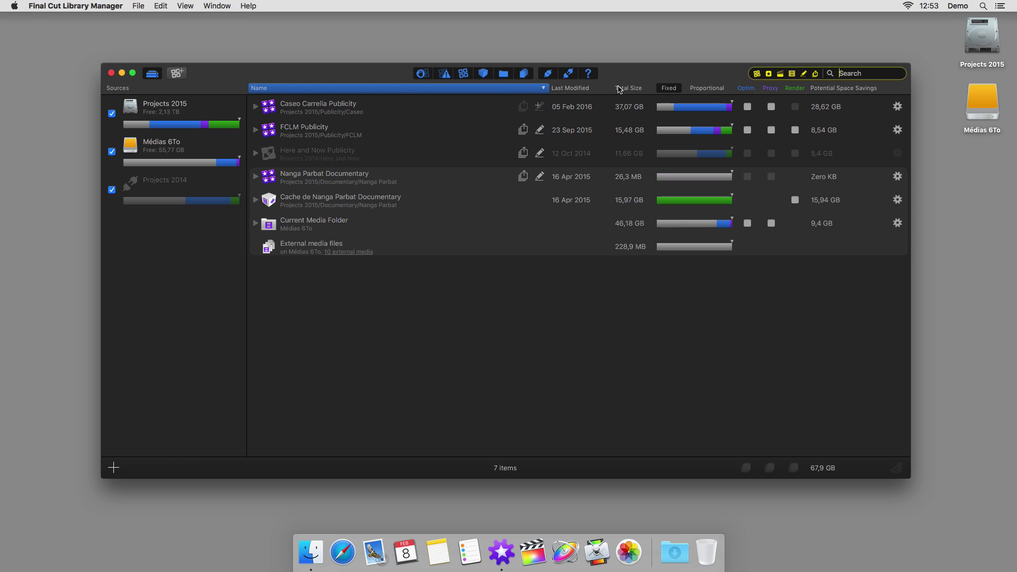
click(620, 88)
click(577, 88)
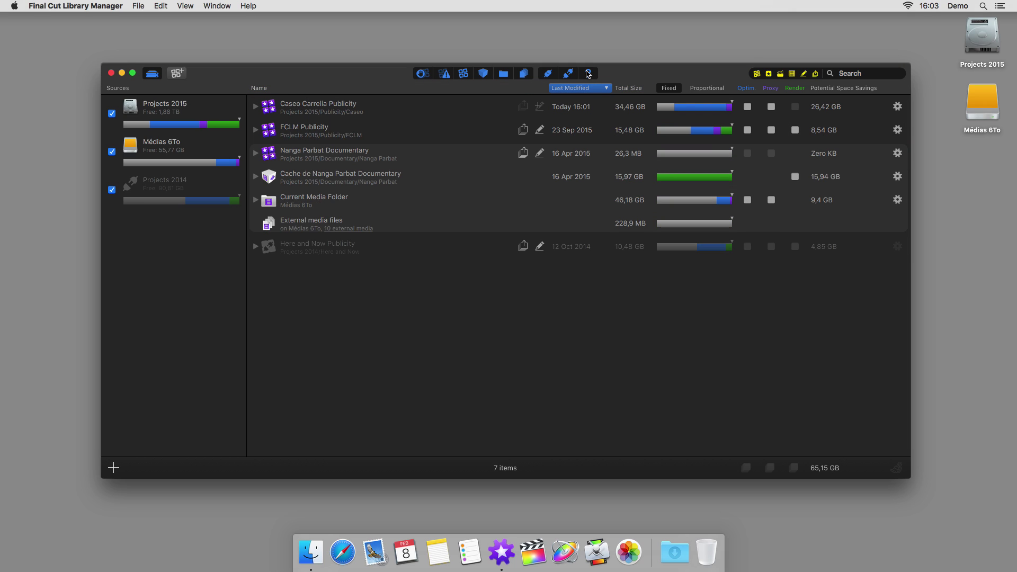
click(568, 74)
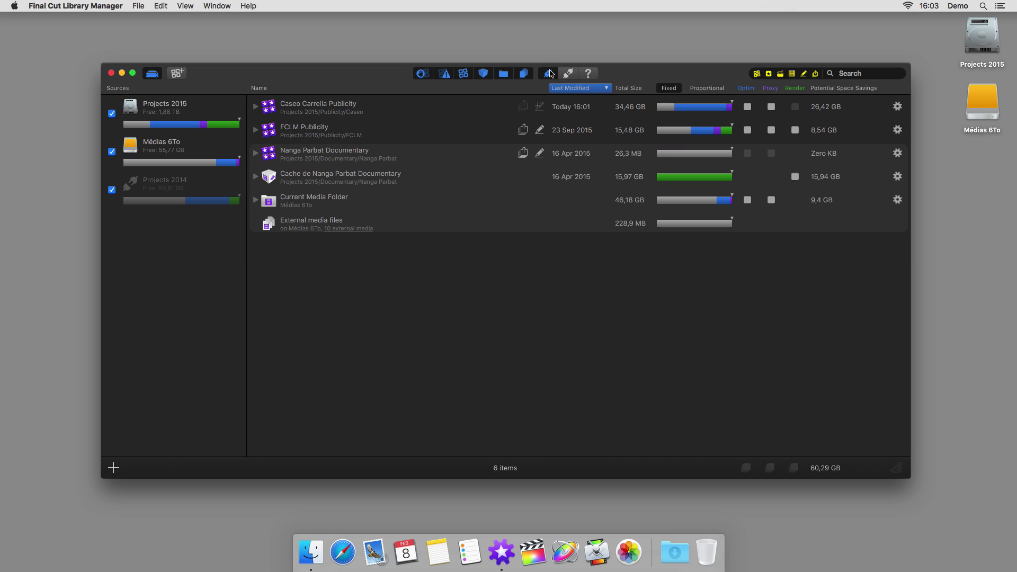
click(550, 74)
click(567, 73)
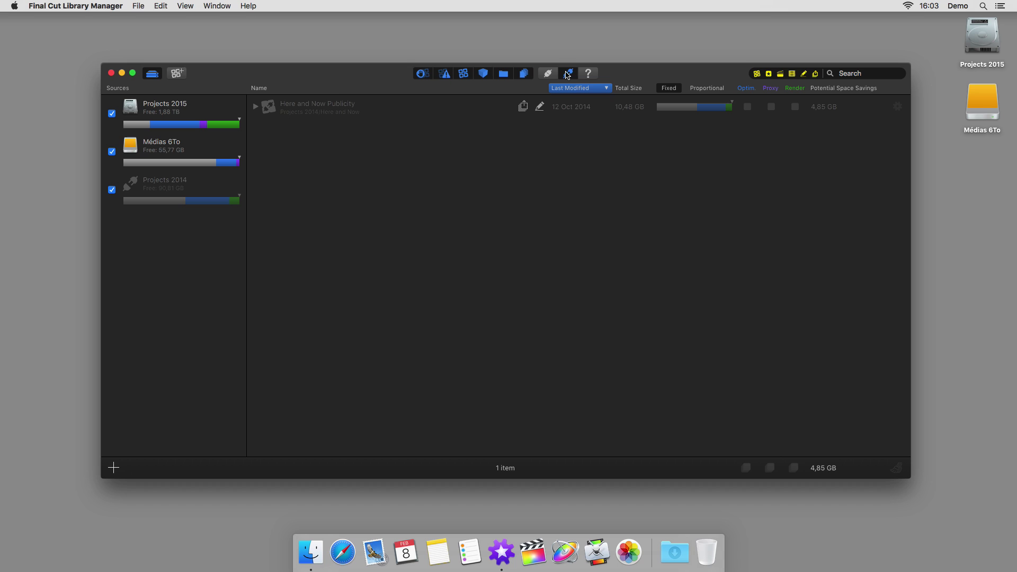
click(549, 74)
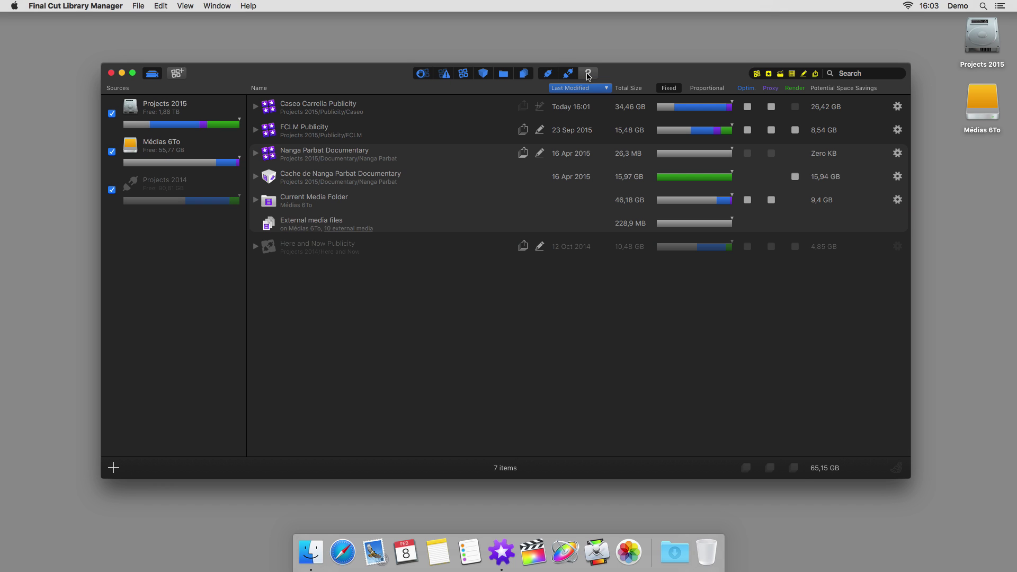
key(super+f)
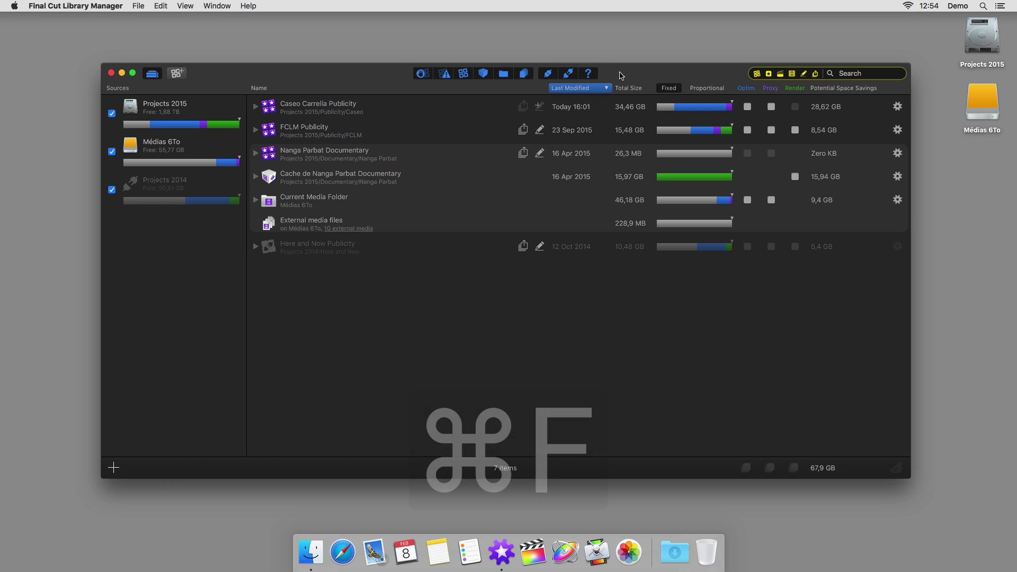
text(Nanga)
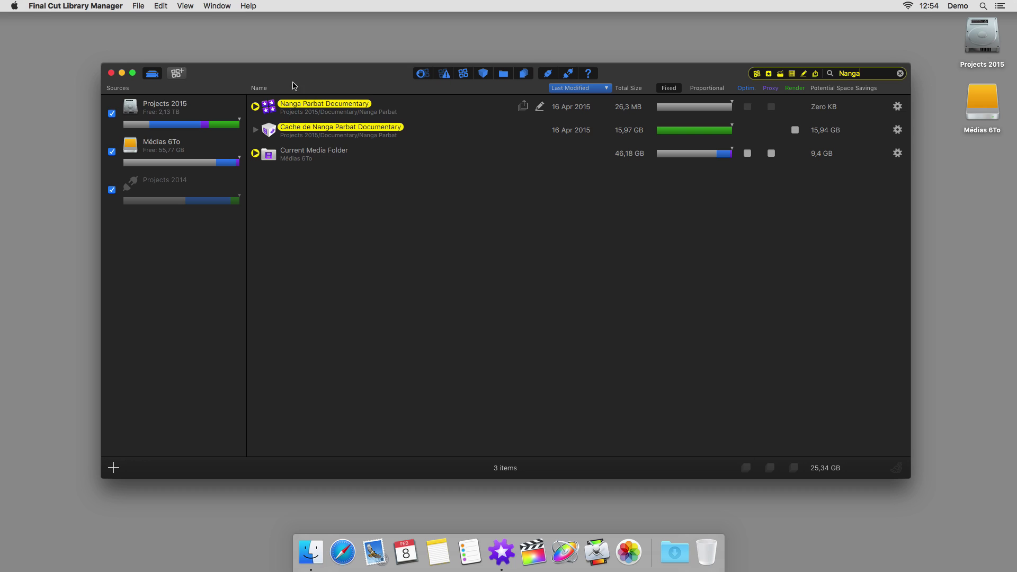
click(255, 106)
click(264, 153)
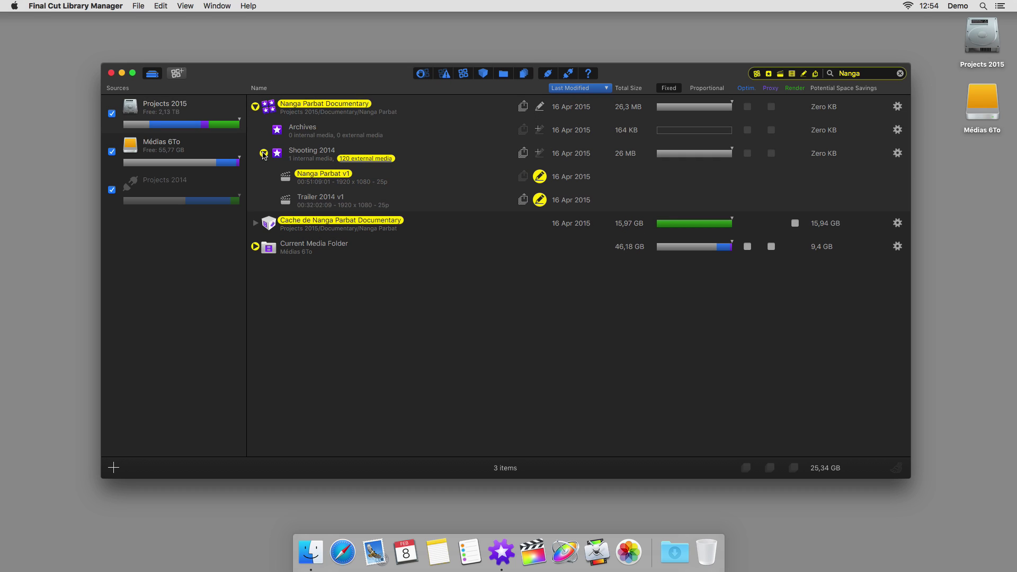
click(254, 107)
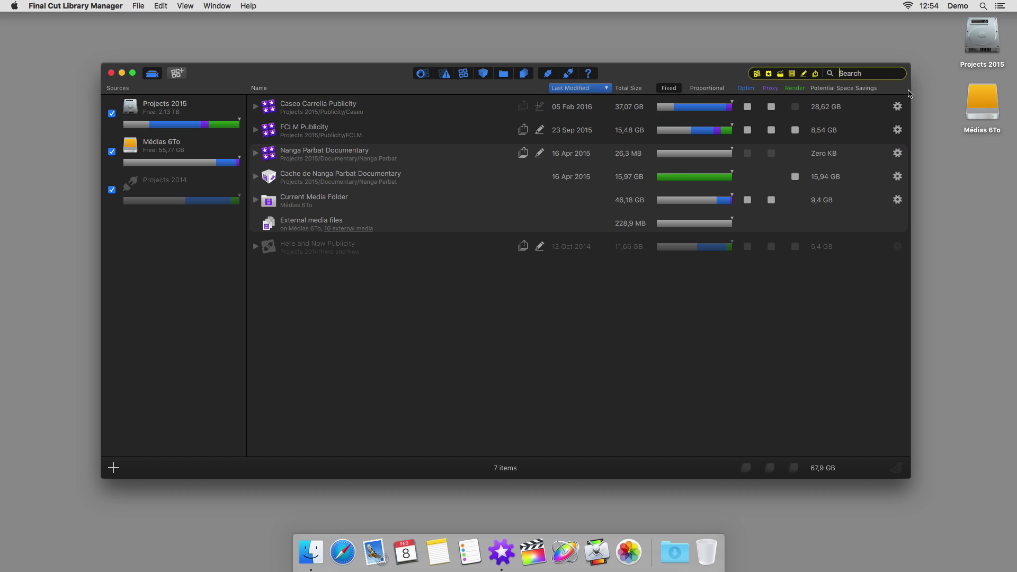
Duplicate the FCLM Publicity library to the Desktop with 'Copy' added to its name
click(900, 133)
click(916, 180)
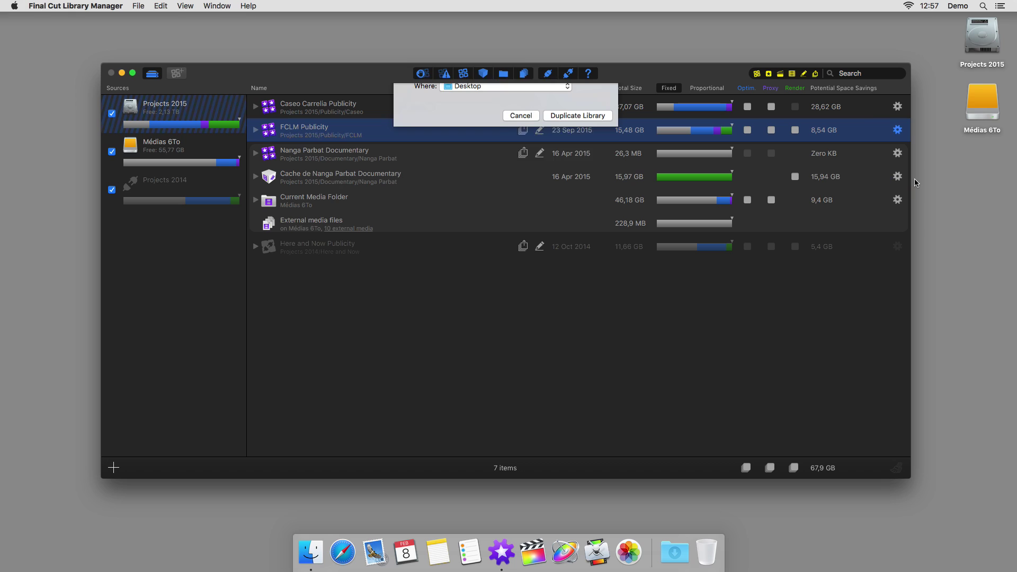
key(Right)
text(Copy)
click(556, 162)
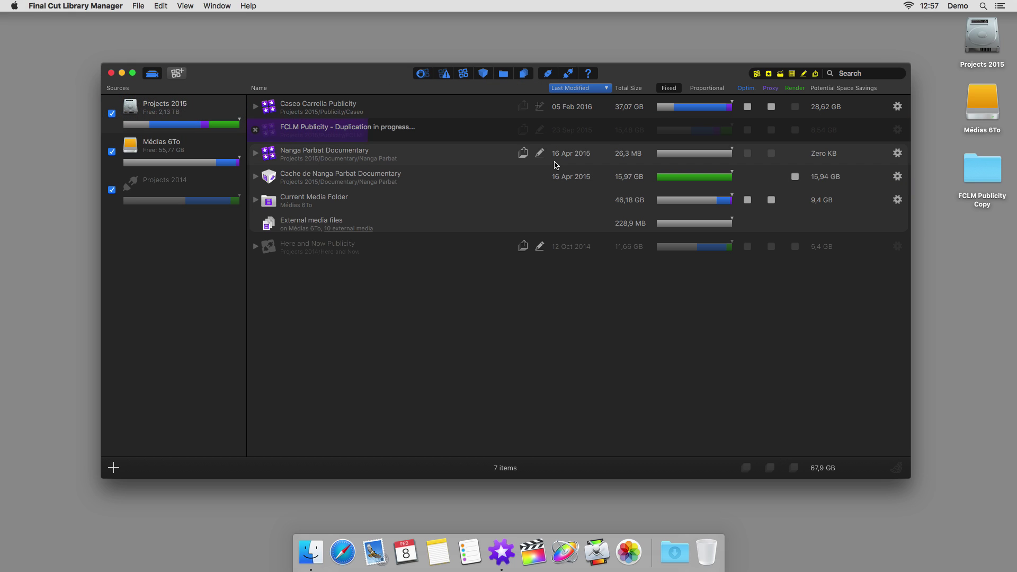
Send the FCLM Publicity Copy library to the trash
click(899, 155)
click(911, 232)
click(572, 137)
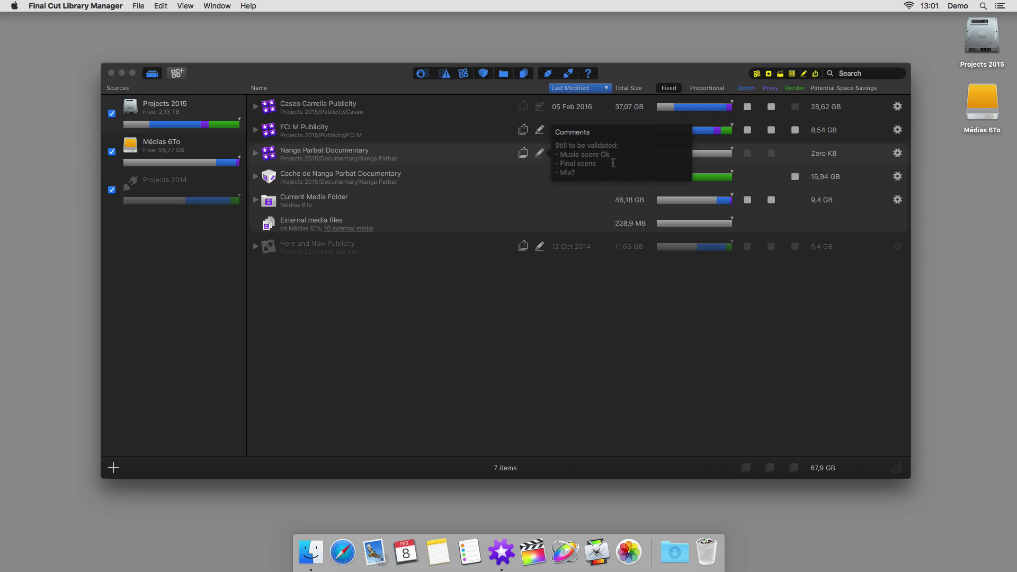
Add 'Ok' to FCLM Publicity's comment, open its Vimeo export, then select Caseo and FCLM Publicity
text(Ok)
click(523, 130)
click(702, 136)
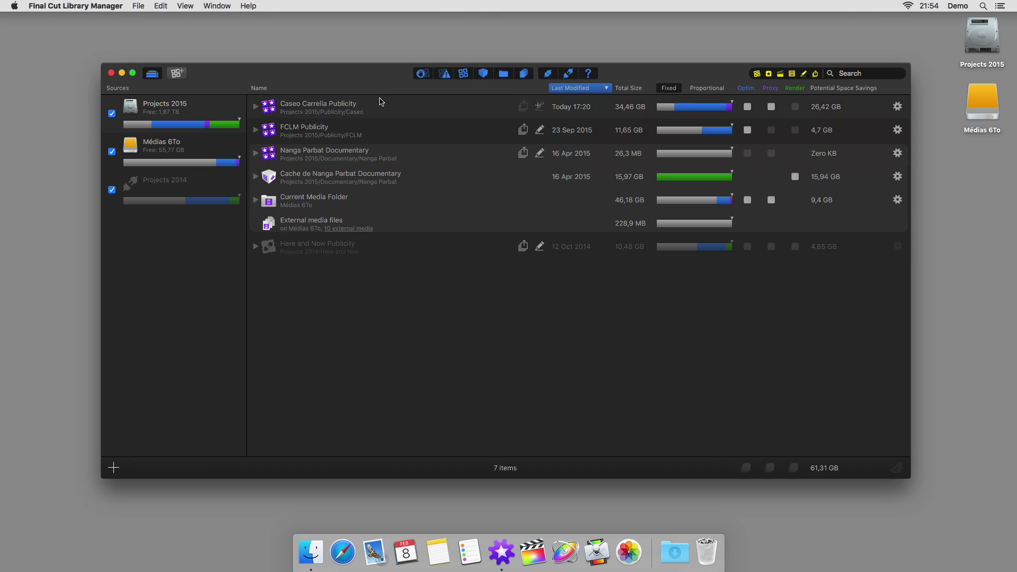
drag(381, 103, 394, 135)
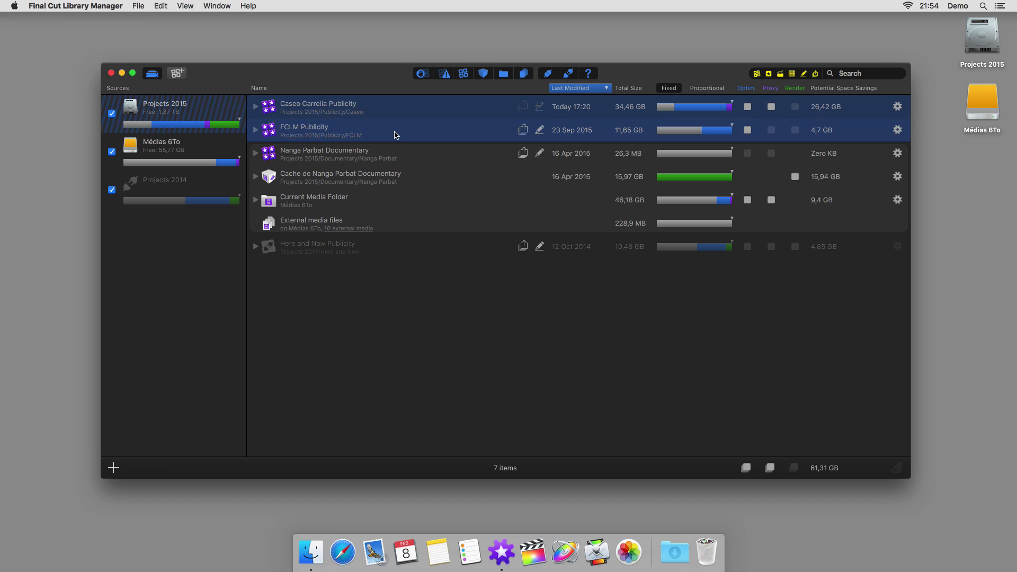
Select Projects 2015 and Médias 6To items, mark optimized, proxy and render files, and start cleaning
click(214, 108)
super+click(211, 141)
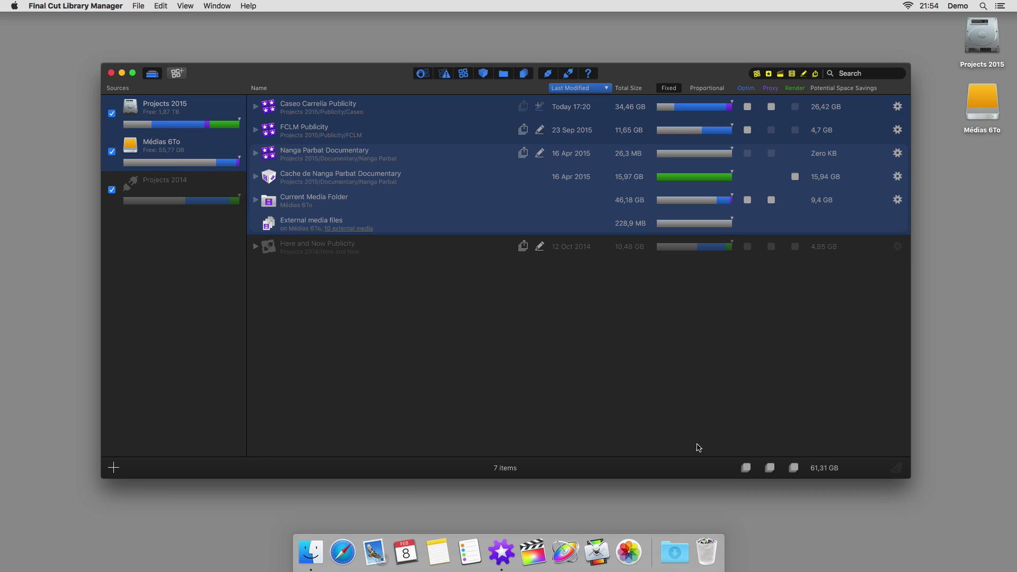
click(746, 468)
click(770, 468)
click(794, 467)
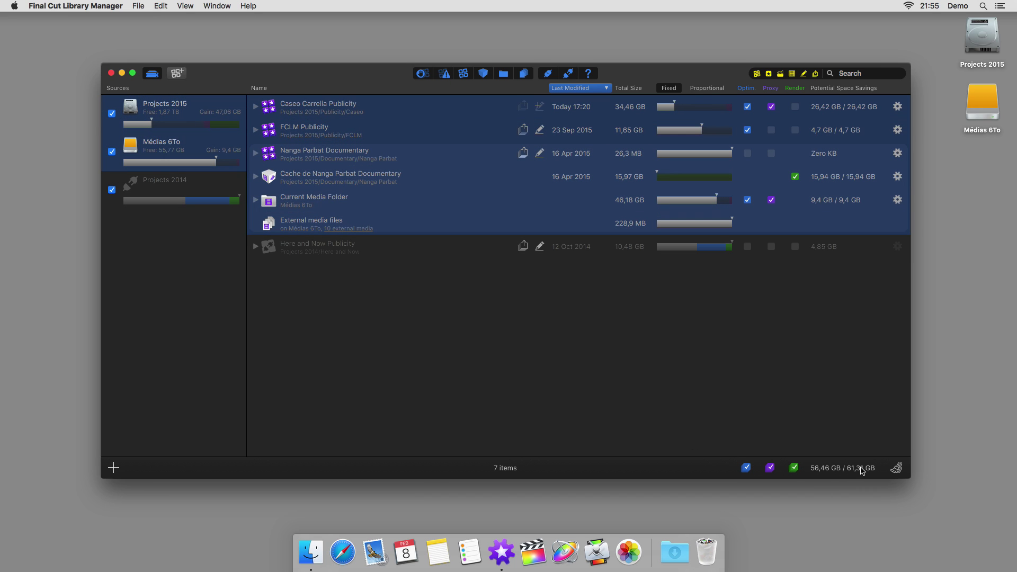
click(896, 468)
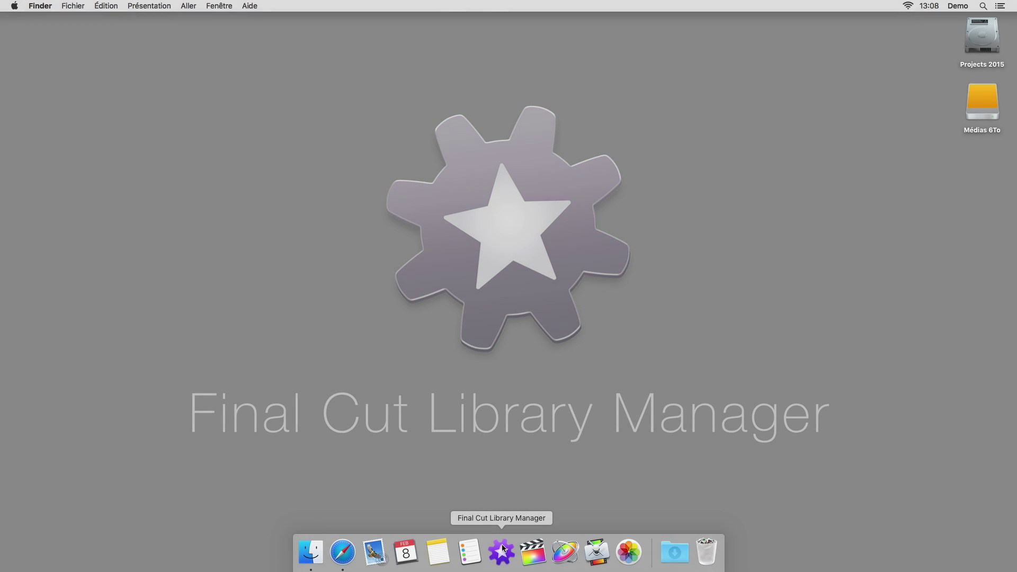
Launch Final Cut Library Manager from the Dock
click(502, 551)
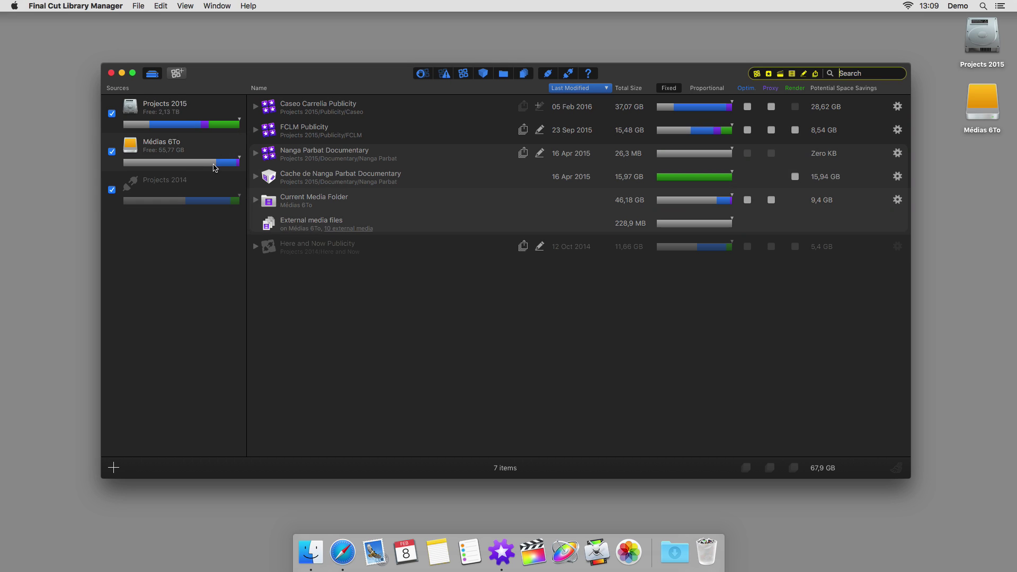
Reorder the sources, re-add the Médias 6To drive and place it above Projects 2014
drag(211, 189, 205, 161)
drag(205, 112, 164, 188)
click(112, 114)
click(112, 113)
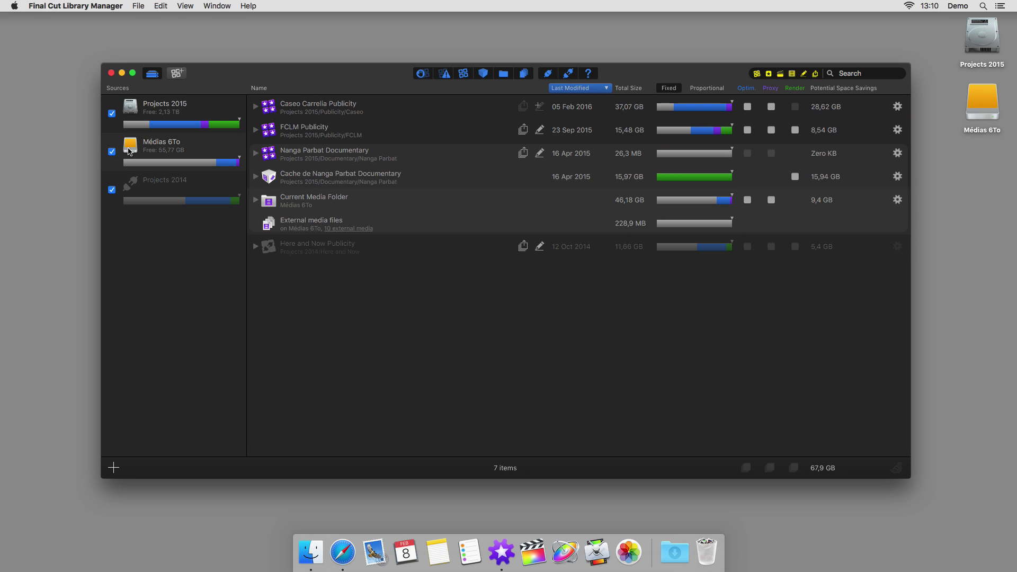
drag(129, 151, 25, 148)
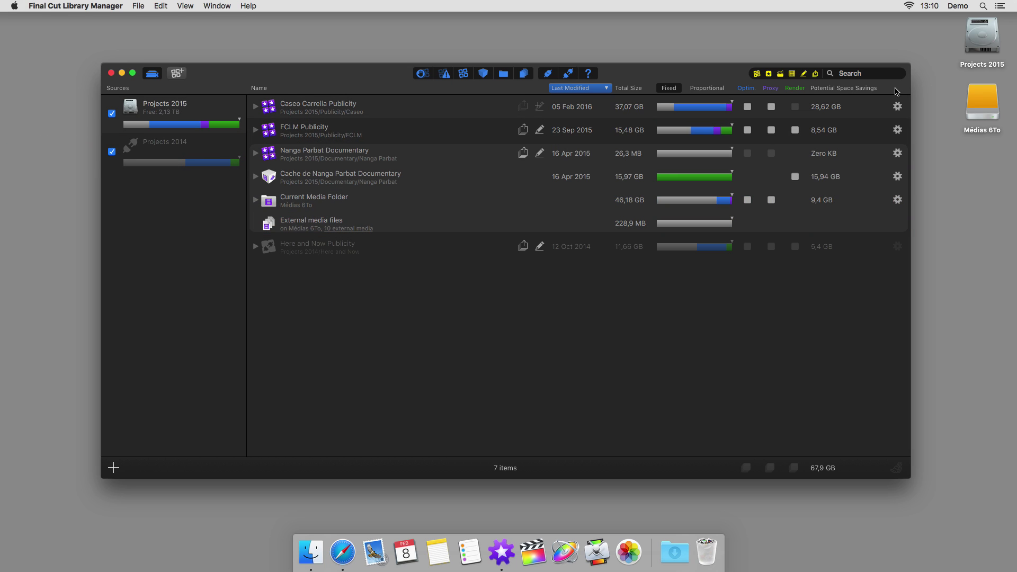
drag(982, 102, 215, 153)
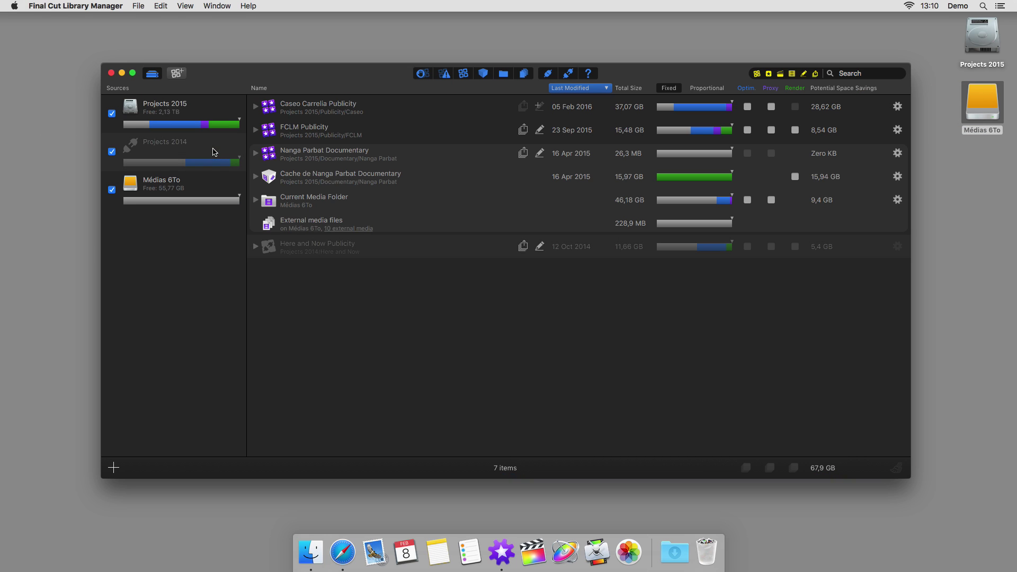
drag(209, 189, 208, 141)
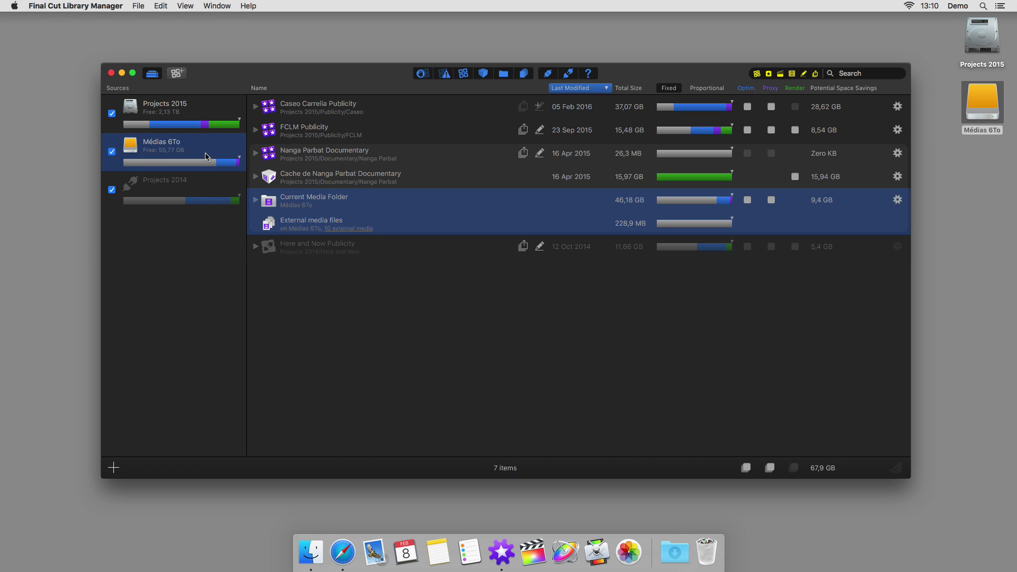
click(129, 413)
Add Projects 2015 > Publicity as a new source and briefly filter to its projects
click(114, 467)
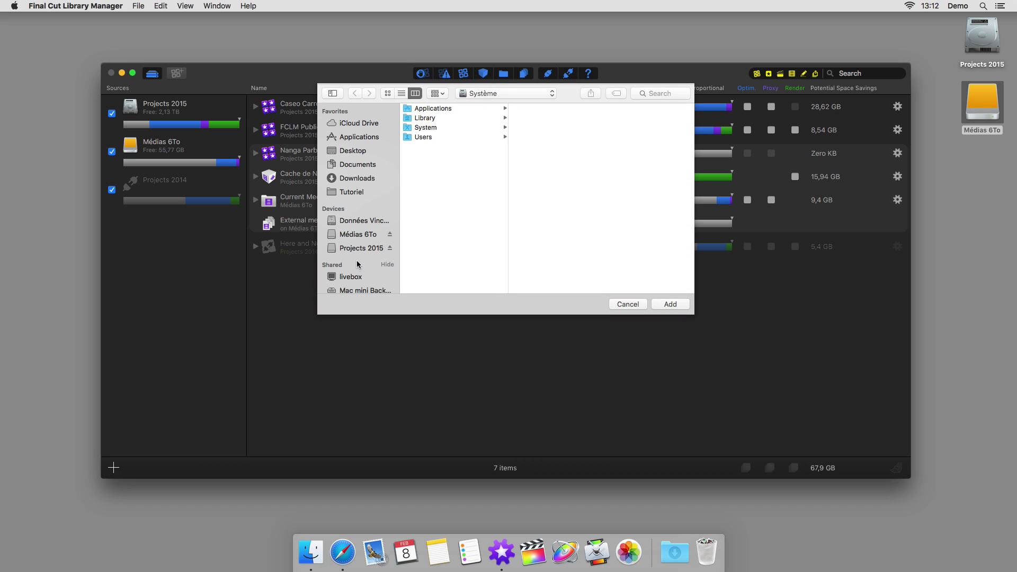
click(365, 249)
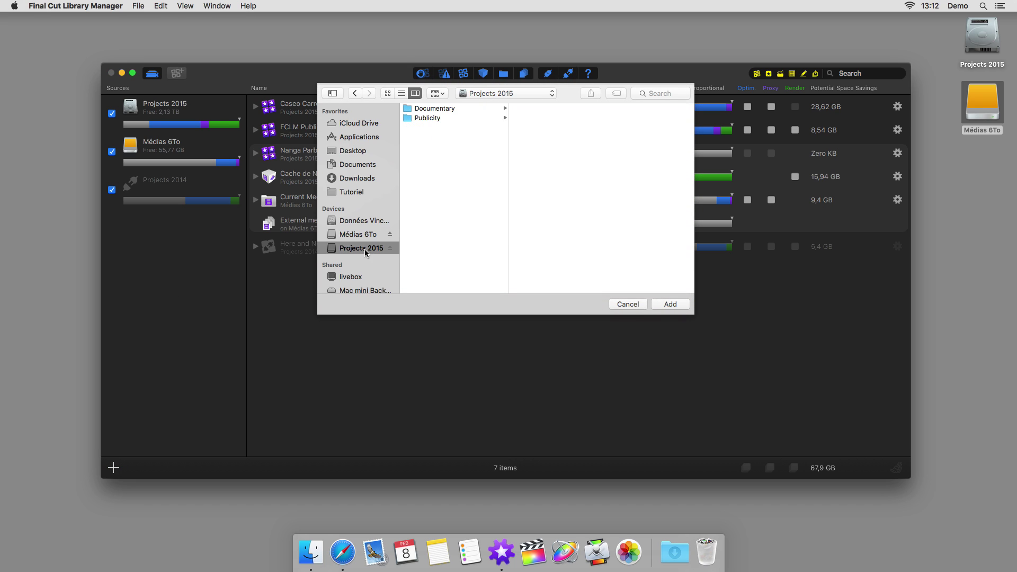
click(432, 118)
click(668, 304)
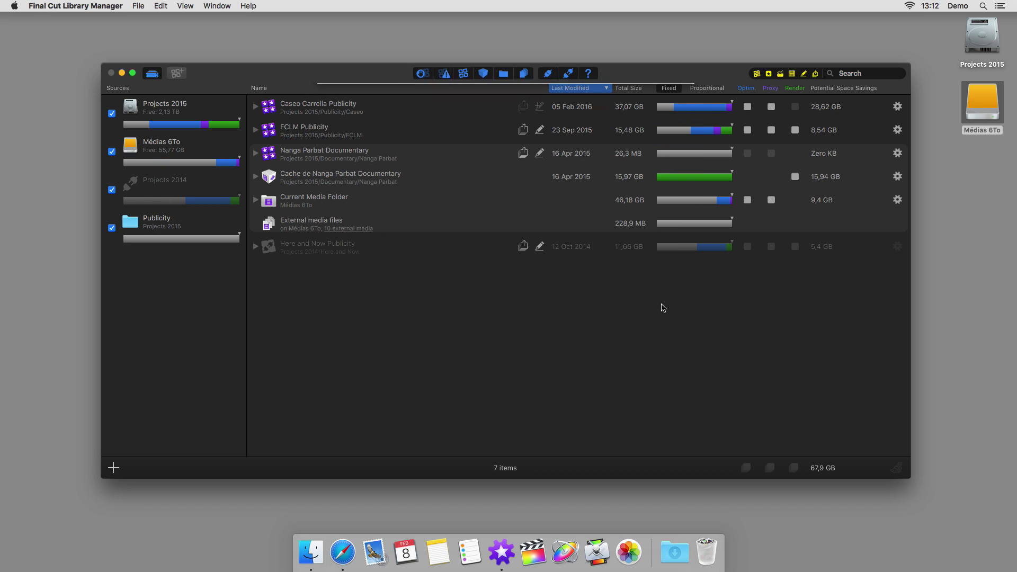
alt+click(112, 228)
alt+click(112, 228)
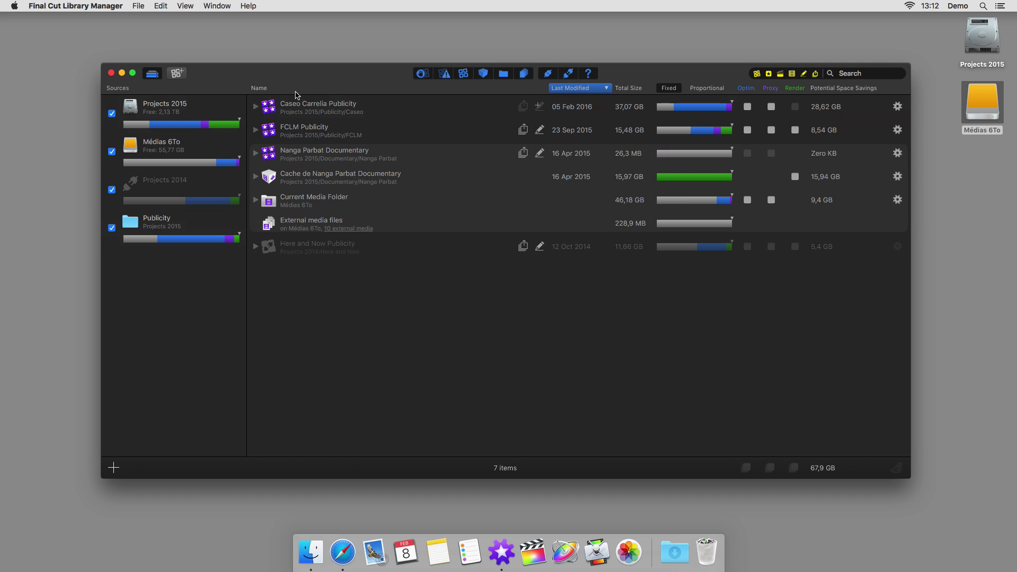
Inspect the Nanga Parbat cache, Current Media Folder, External media files and offline Here and Now Publicity rows
click(301, 177)
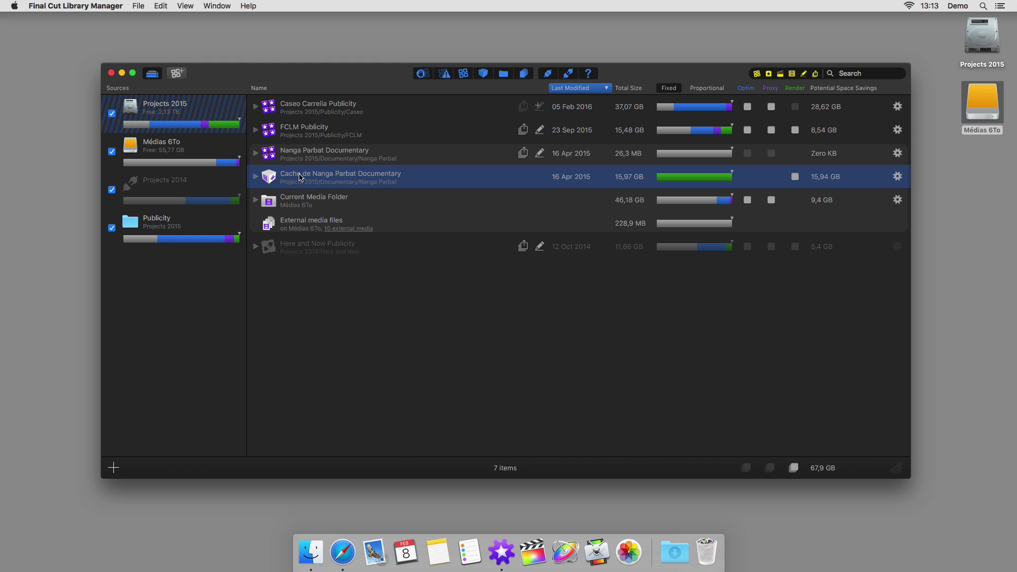
click(301, 200)
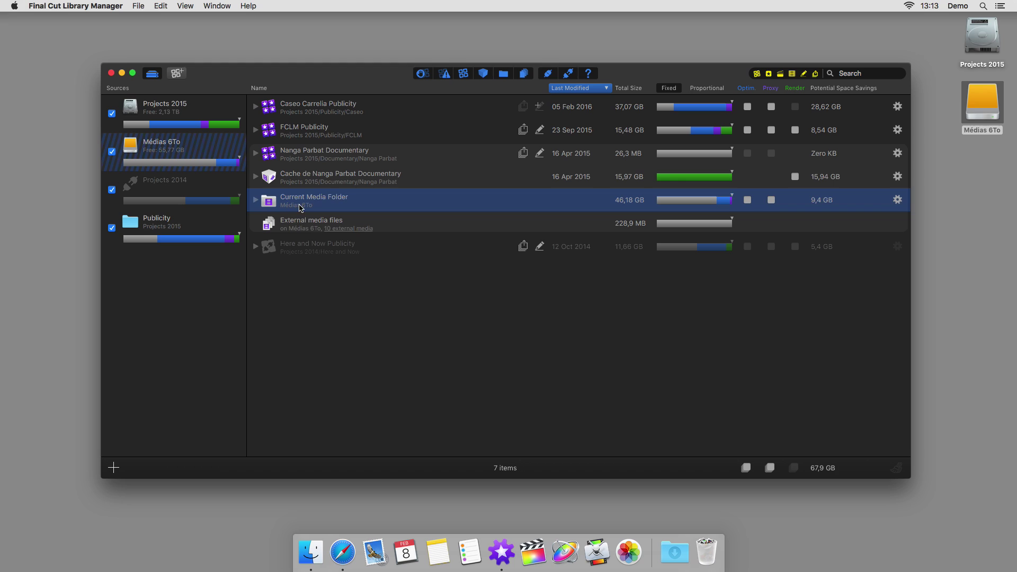
click(301, 219)
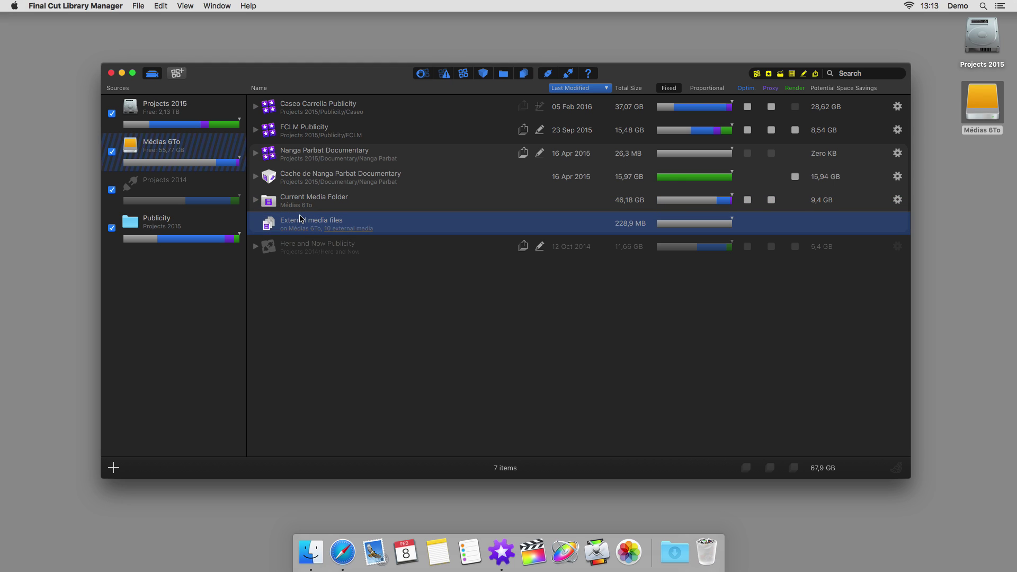
click(304, 288)
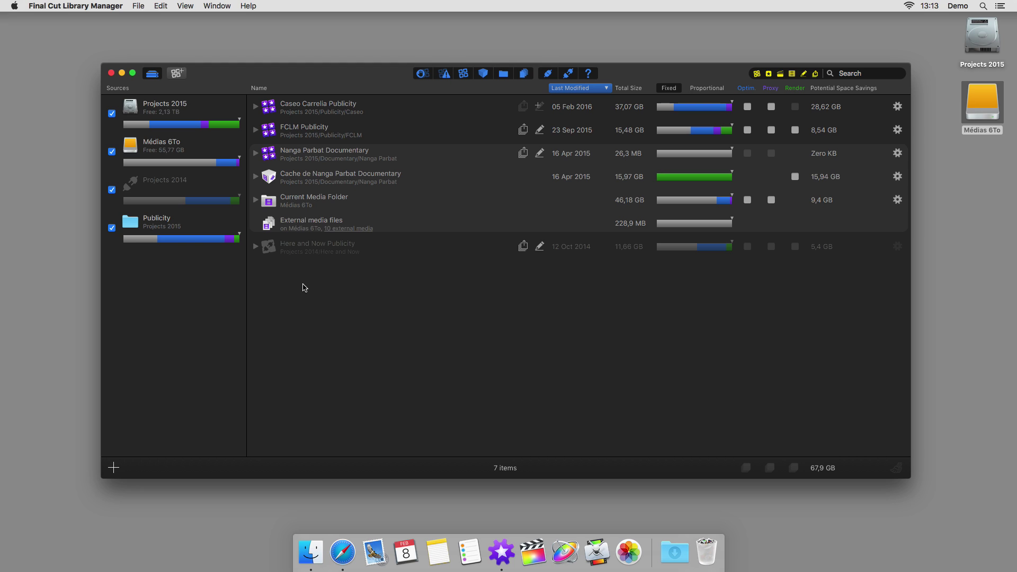
click(307, 247)
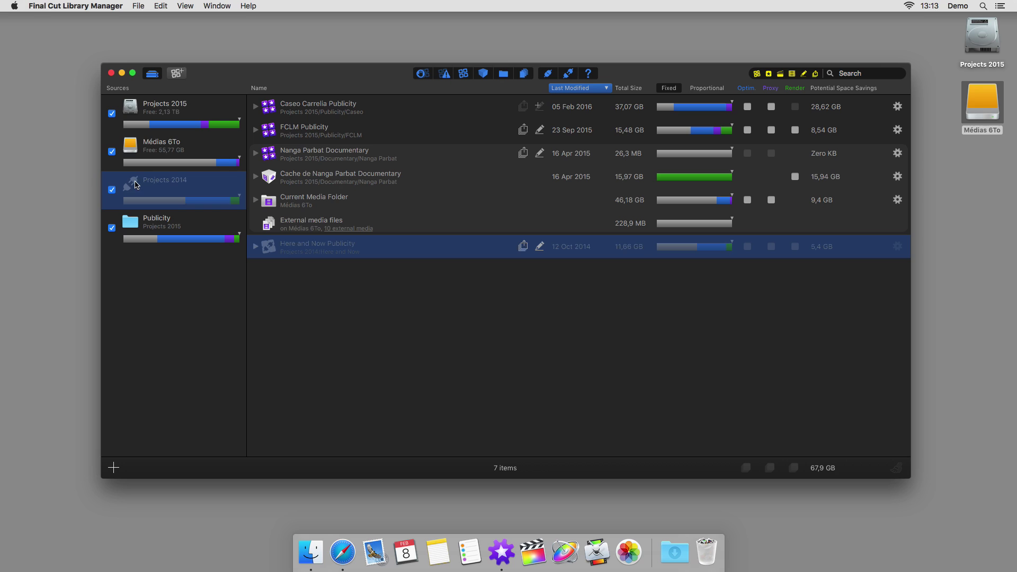
click(284, 282)
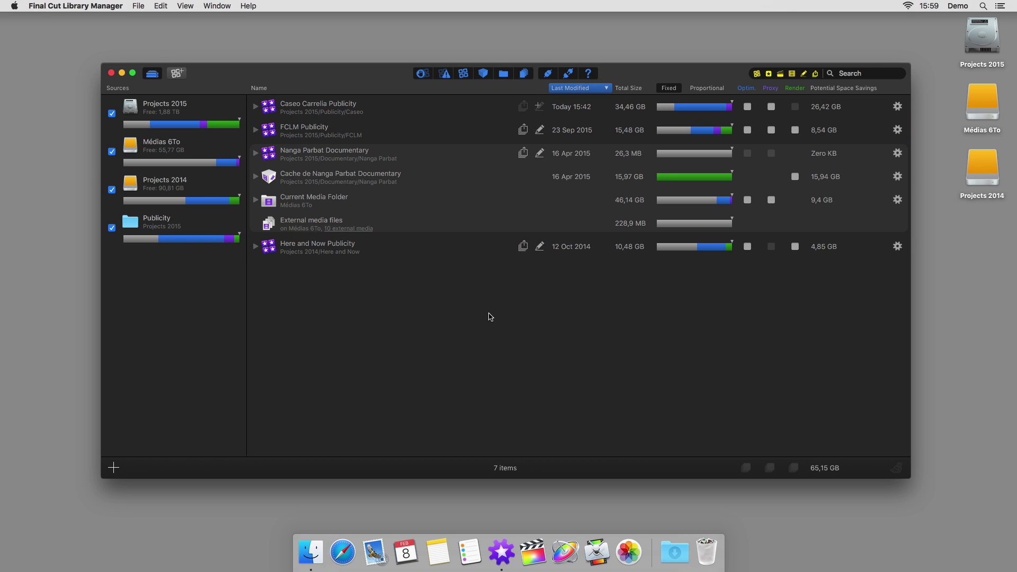
Open Caseo Carrelia Publicity alone in Final Cut Pro from its context menu
right_click(439, 103)
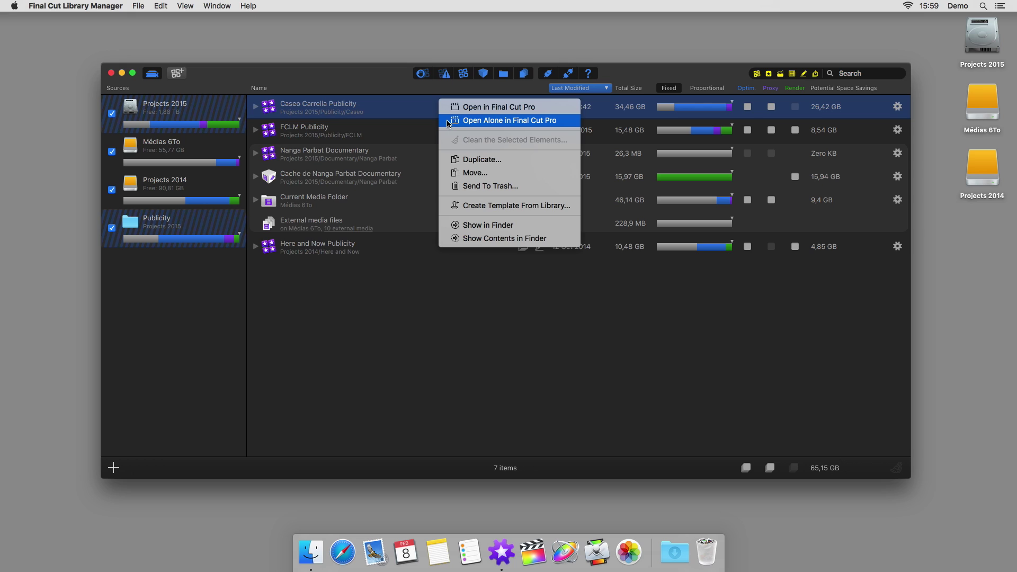
click(428, 109)
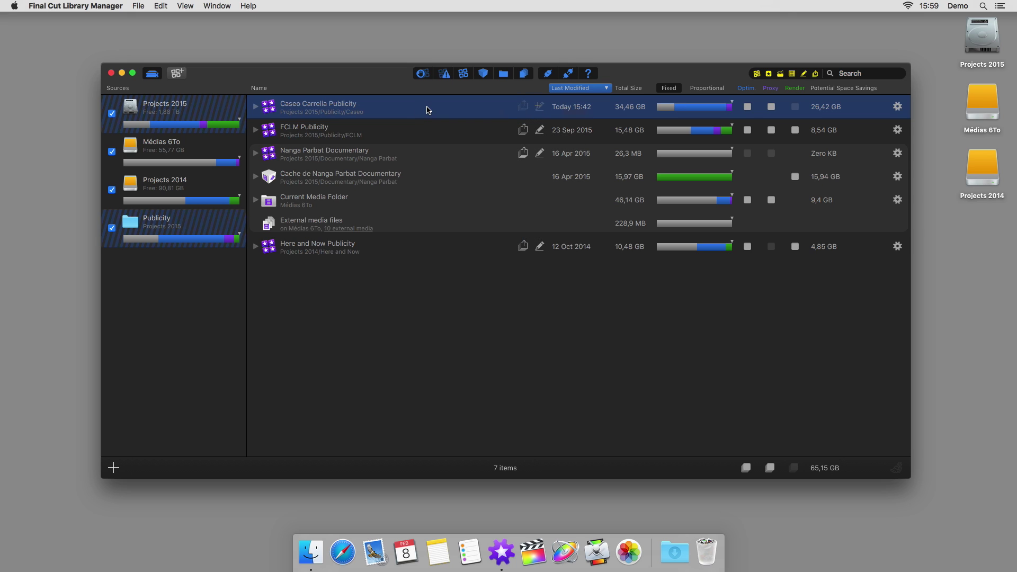
key(alt)
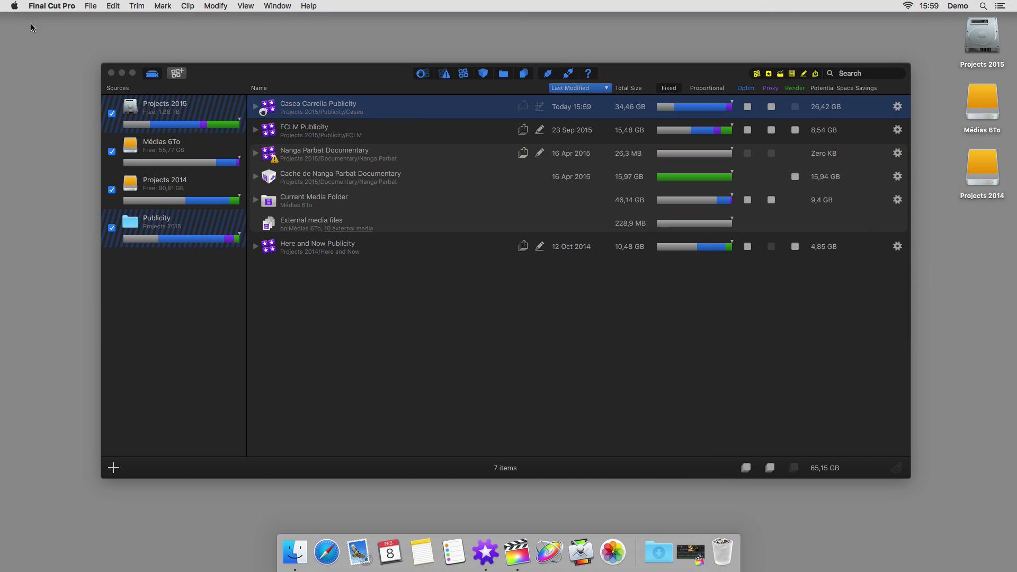
click(406, 292)
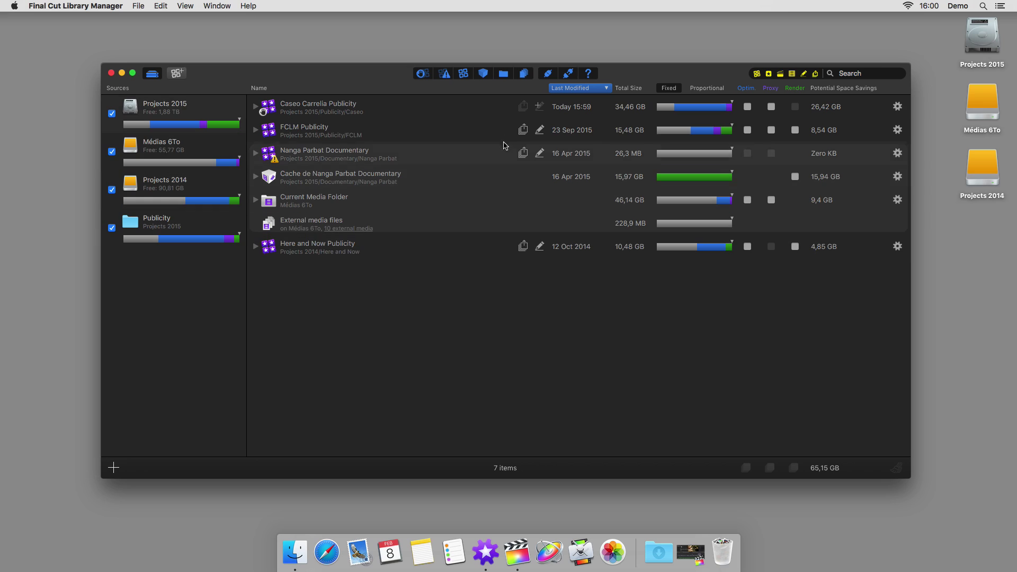
click(524, 75)
click(503, 74)
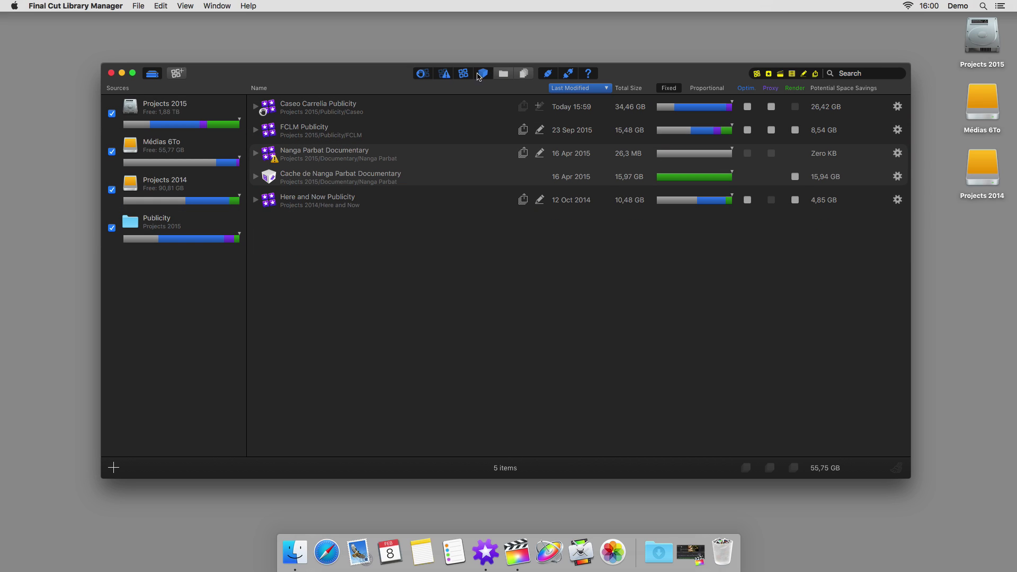
click(483, 73)
click(463, 73)
click(444, 75)
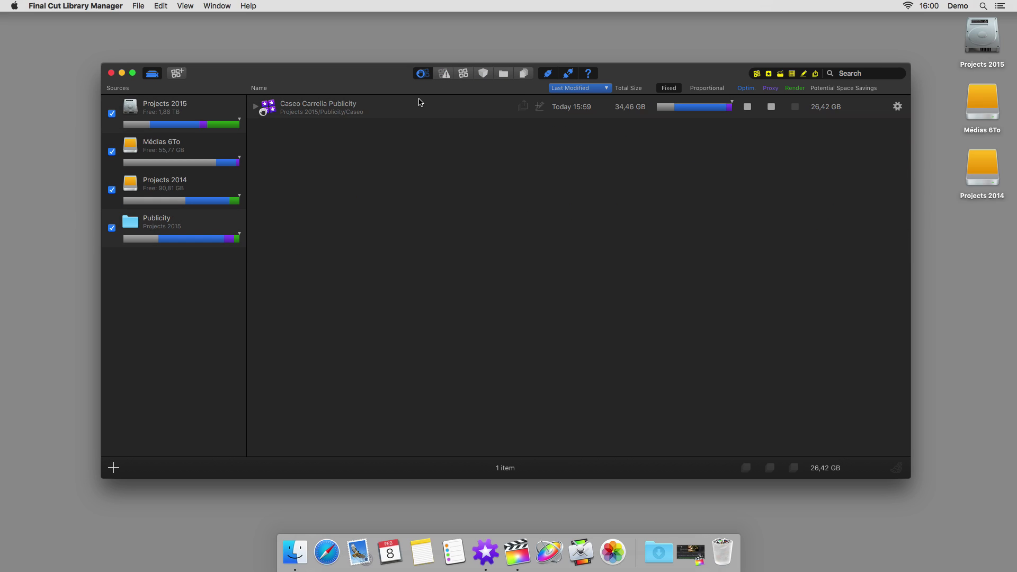
click(442, 76)
click(429, 76)
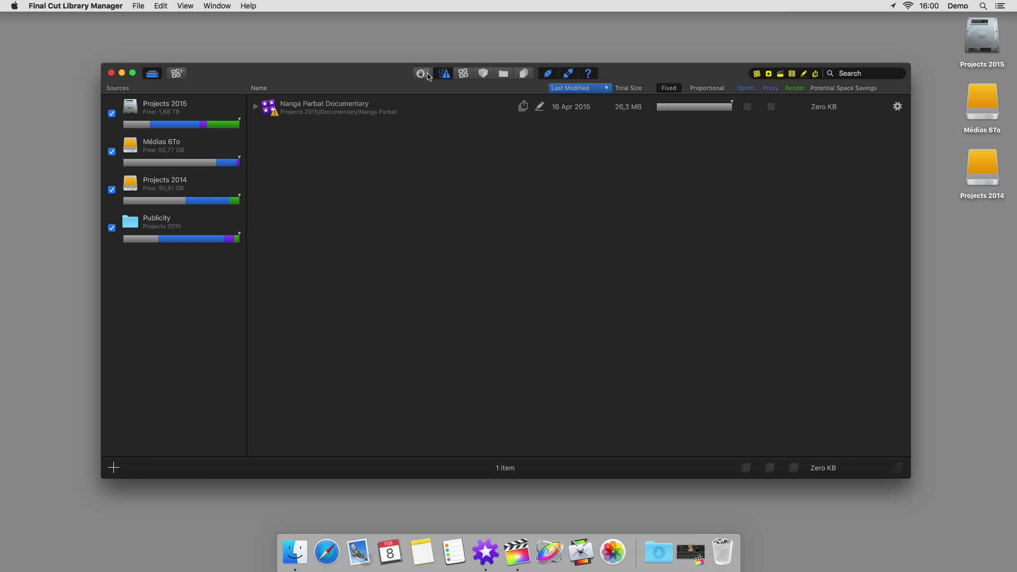
click(462, 76)
click(443, 76)
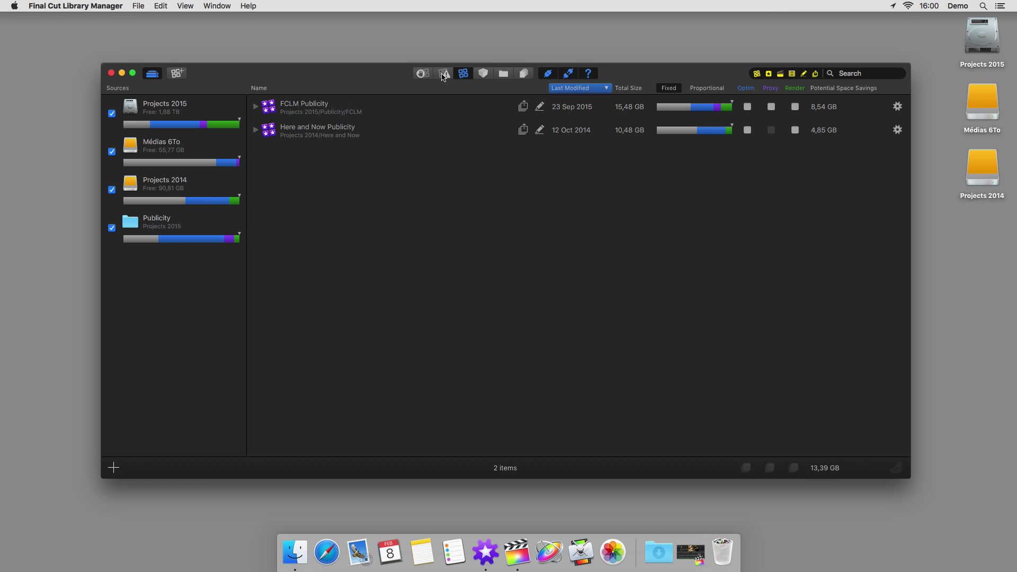
click(423, 73)
click(444, 74)
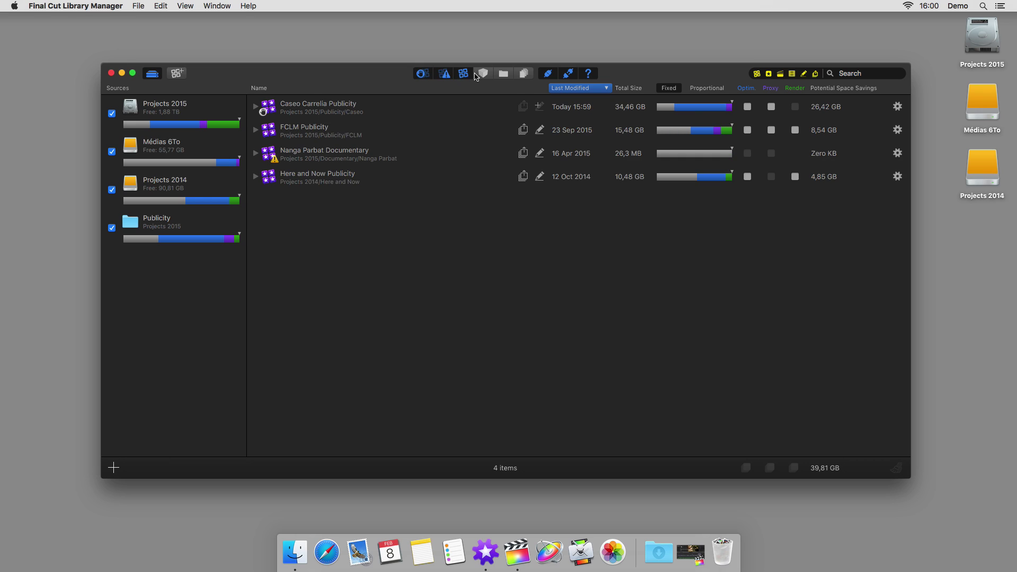
click(483, 73)
click(504, 74)
click(524, 74)
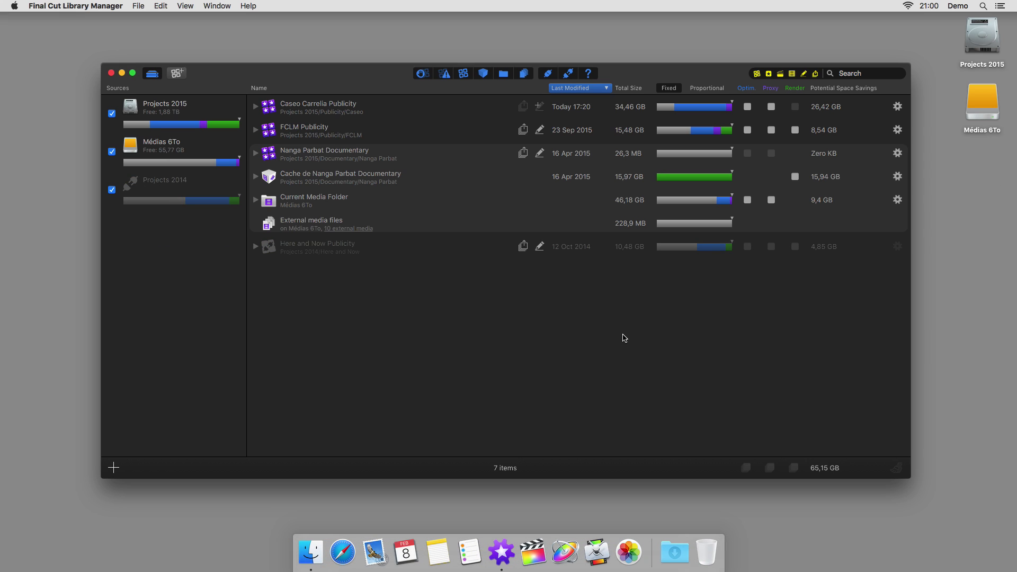
Duplicate FCLM Publicity to the Desktop as 'FCLM Publicity Copy'
click(897, 130)
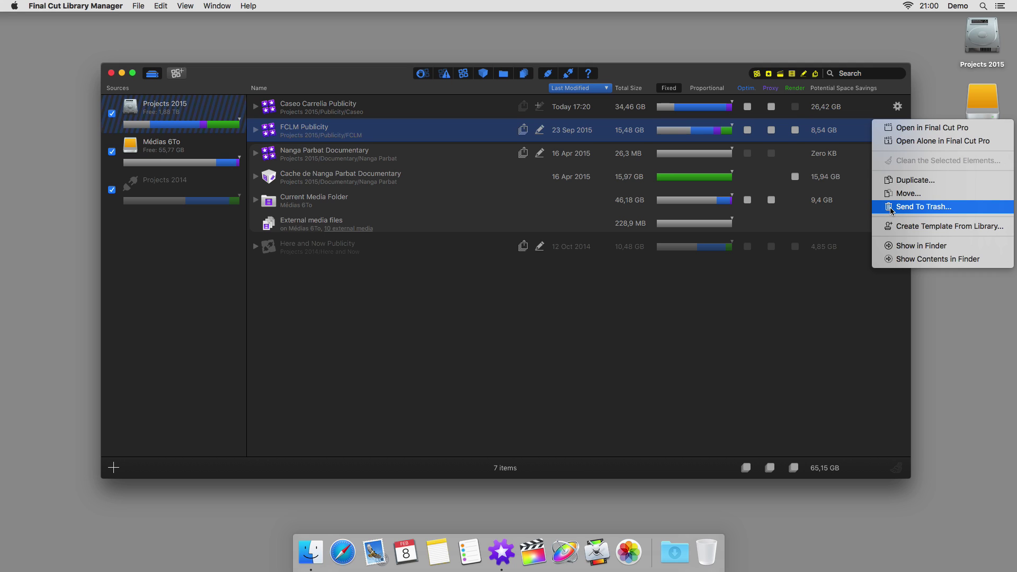
click(901, 180)
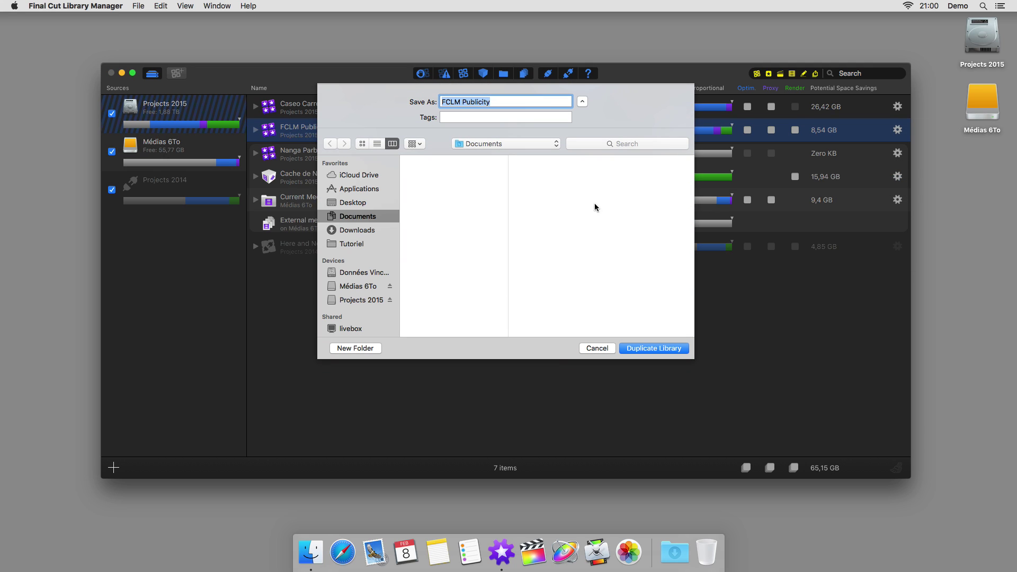
click(356, 203)
click(505, 103)
text(Copy)
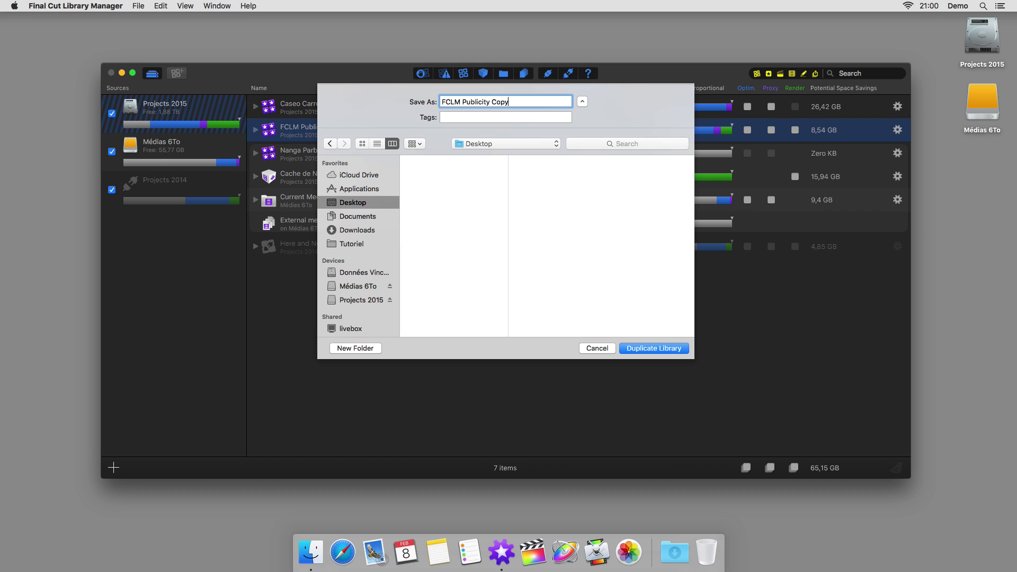
click(636, 349)
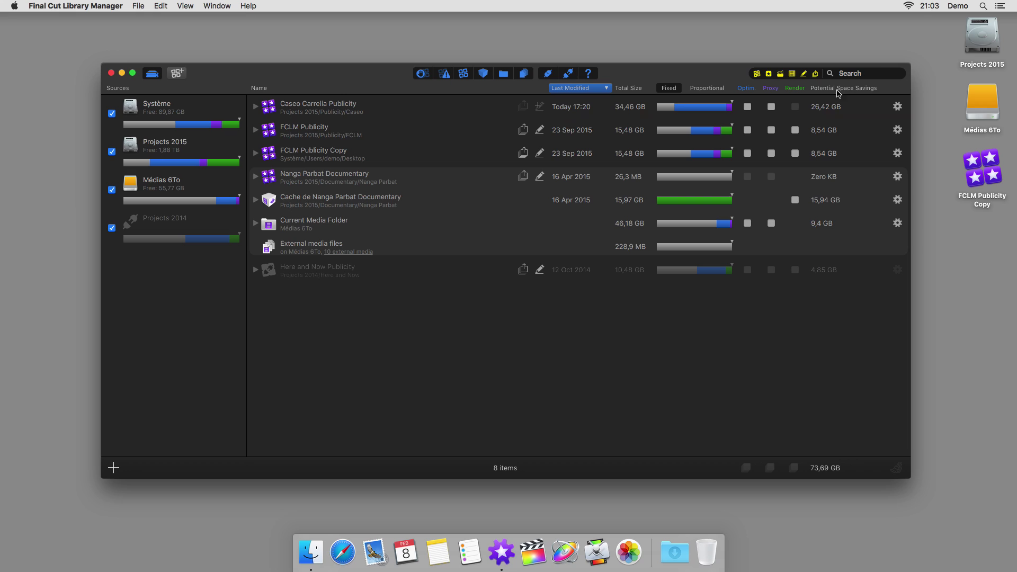
click(851, 75)
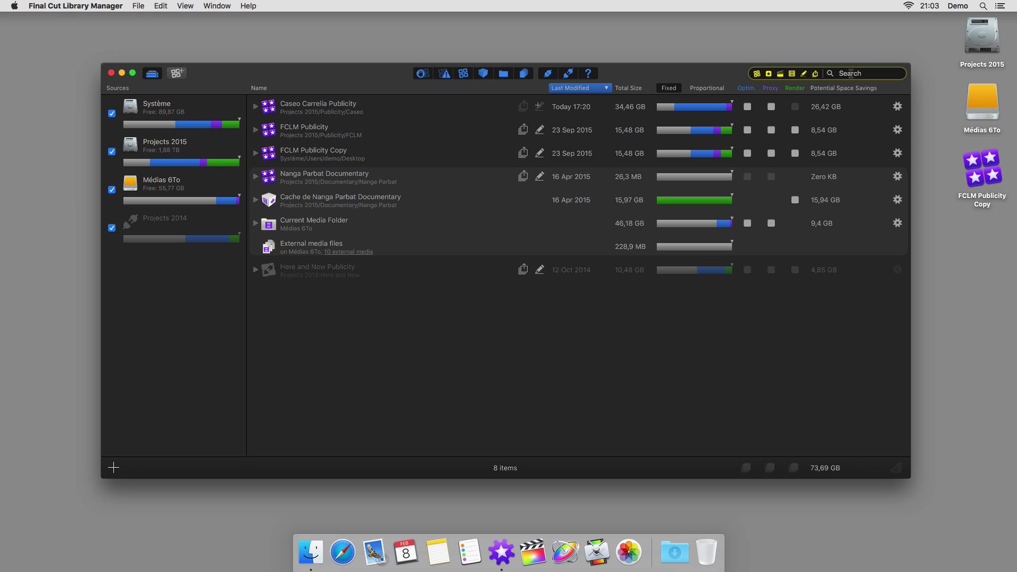
text(Ko)
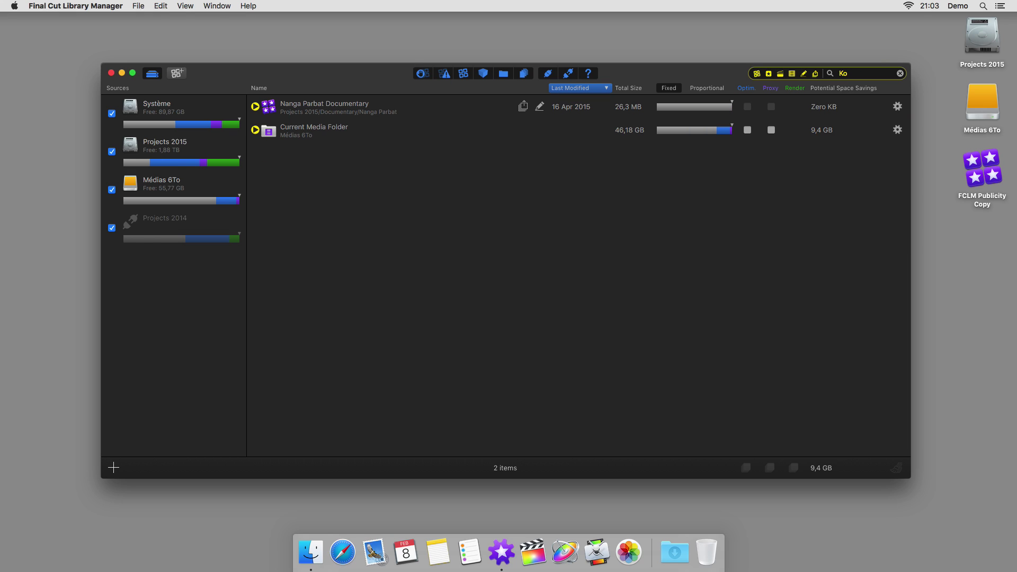
text(togal)
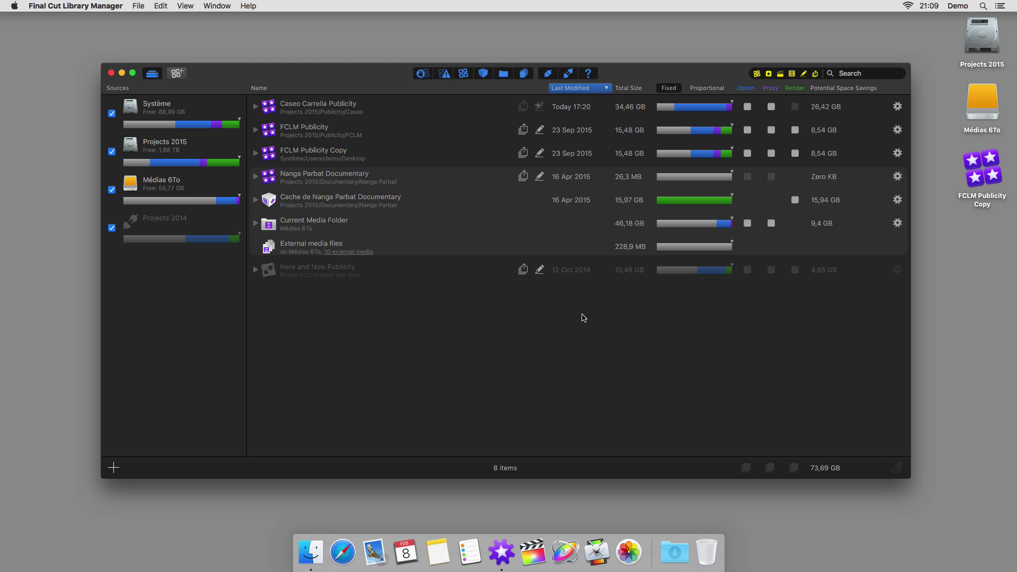
Play the FCLM Publicity.mp4 export in QuickTime, then reveal it in its Finder folder
mouse_move(524, 154)
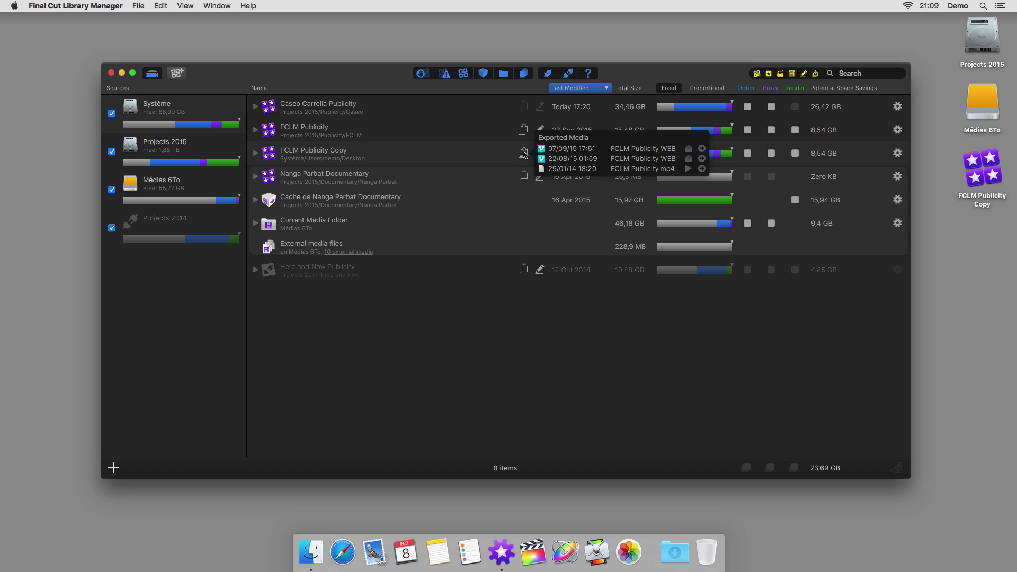
click(689, 169)
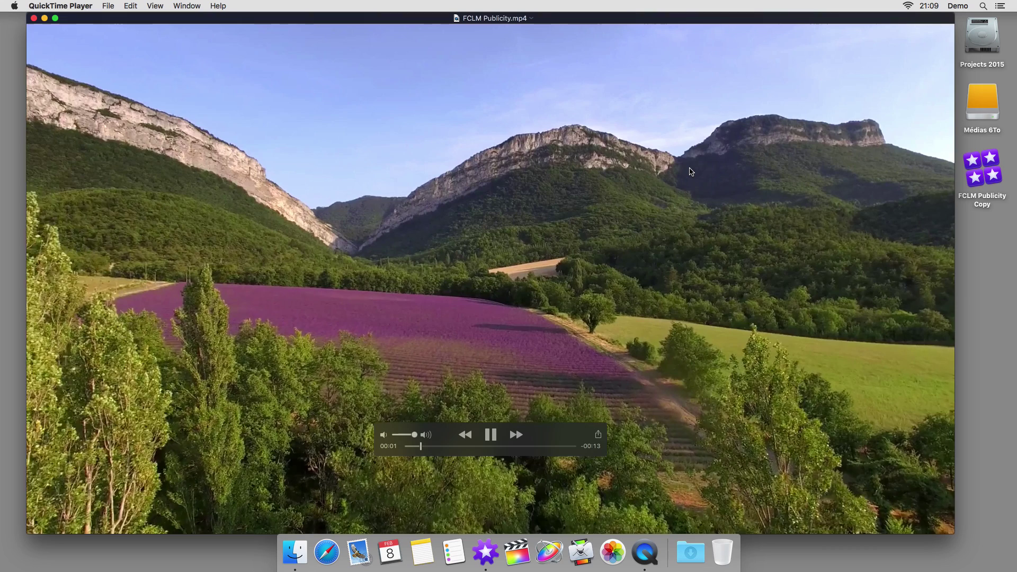
key(super+q)
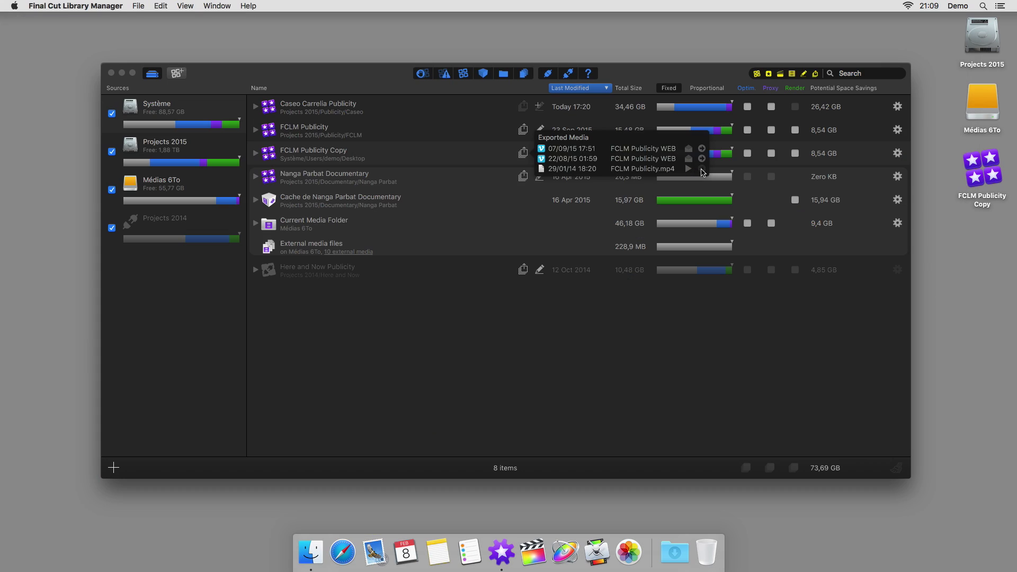
click(703, 171)
click(162, 198)
Open the FCLM Publicity WEB export on Vimeo, then share its link by e-mail
click(523, 153)
click(701, 159)
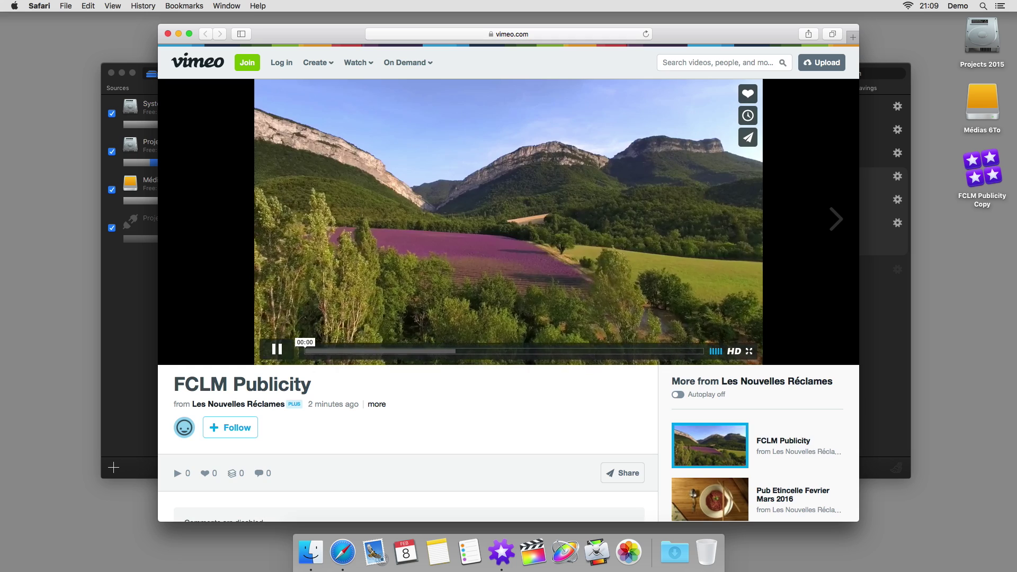
key(super+q)
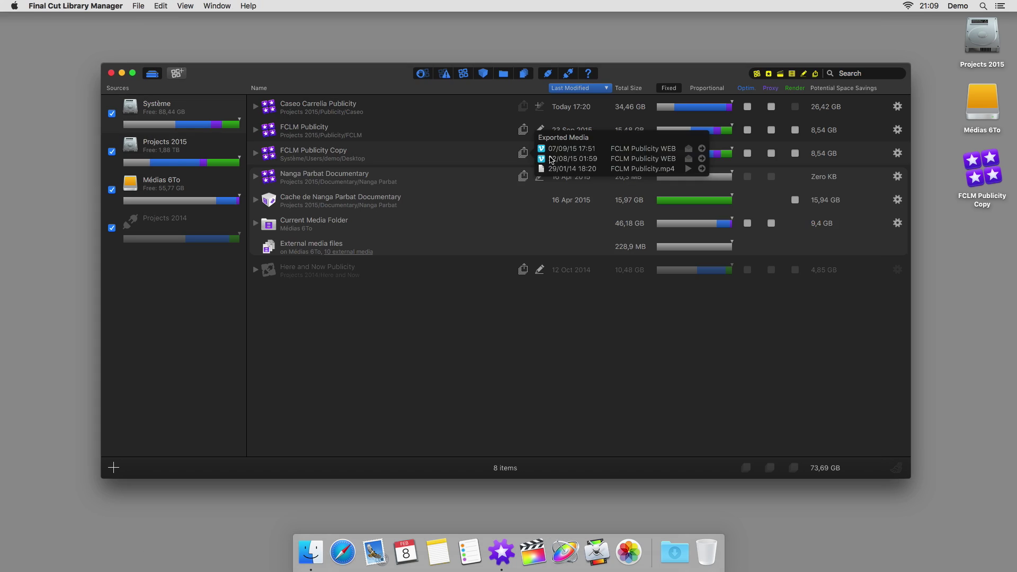
click(688, 160)
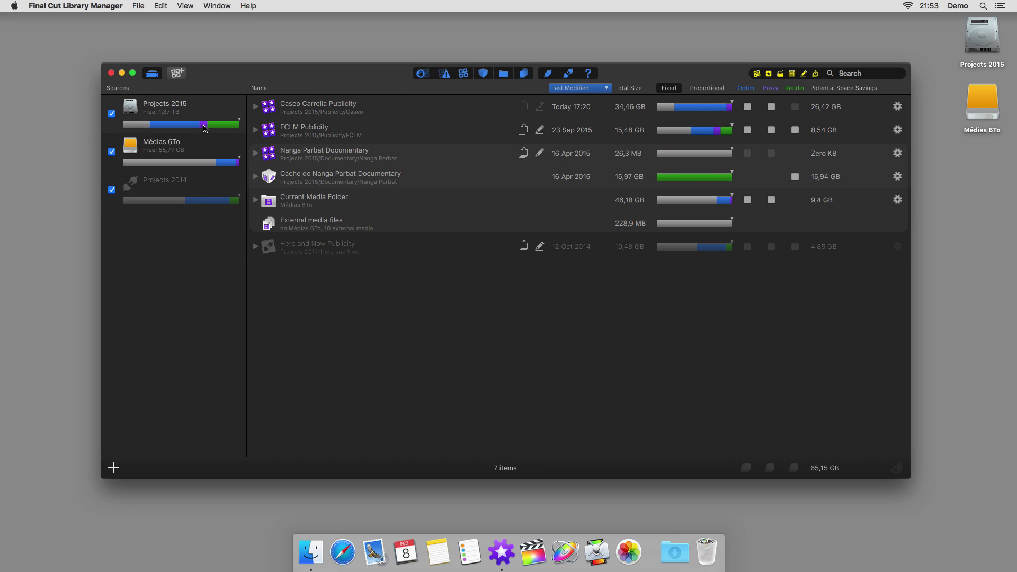
Mark FCLM Publicity's proxy and render files and send them to the Trash
mouse_move(204, 128)
mouse_move(205, 166)
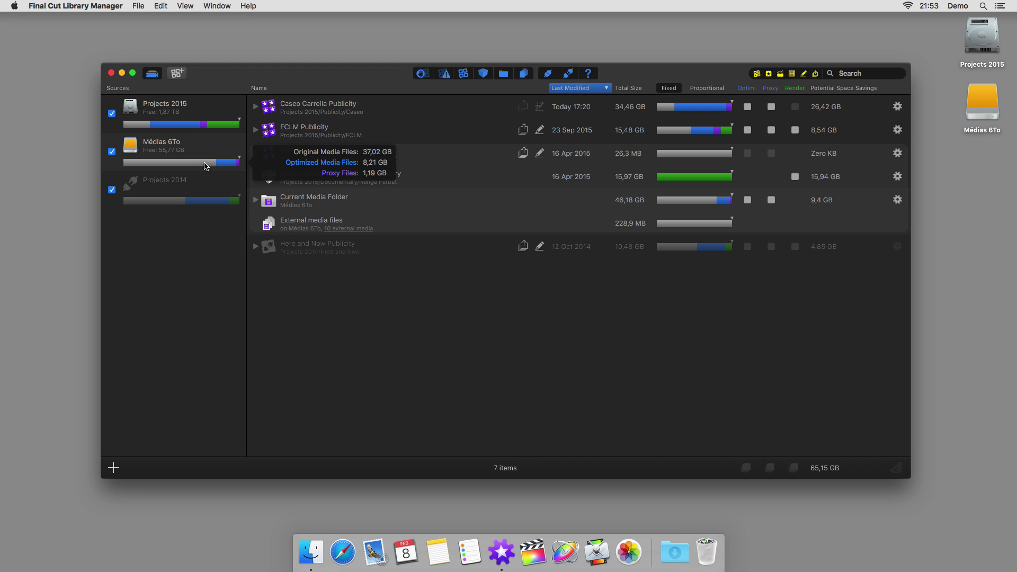
click(772, 130)
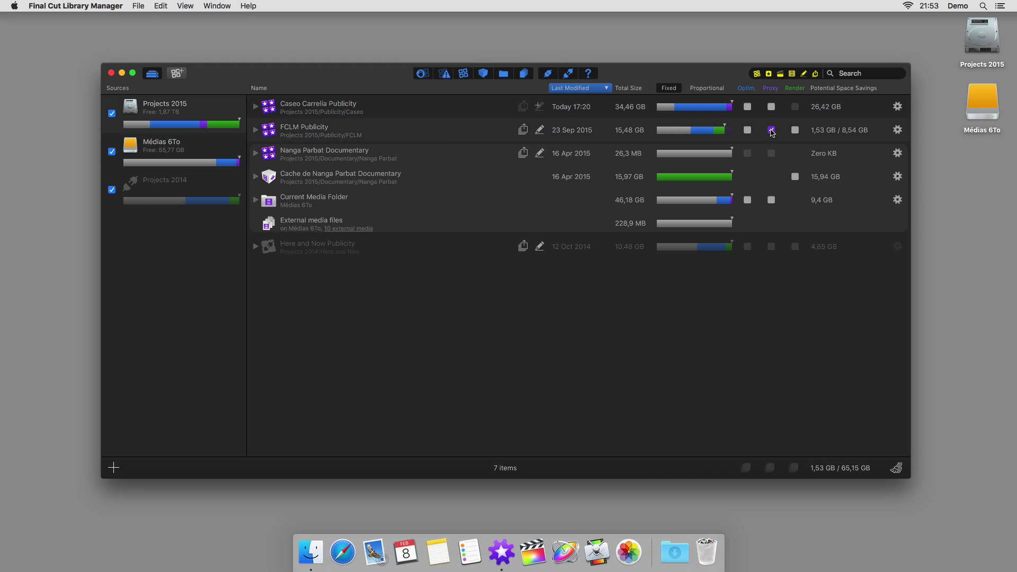
click(796, 131)
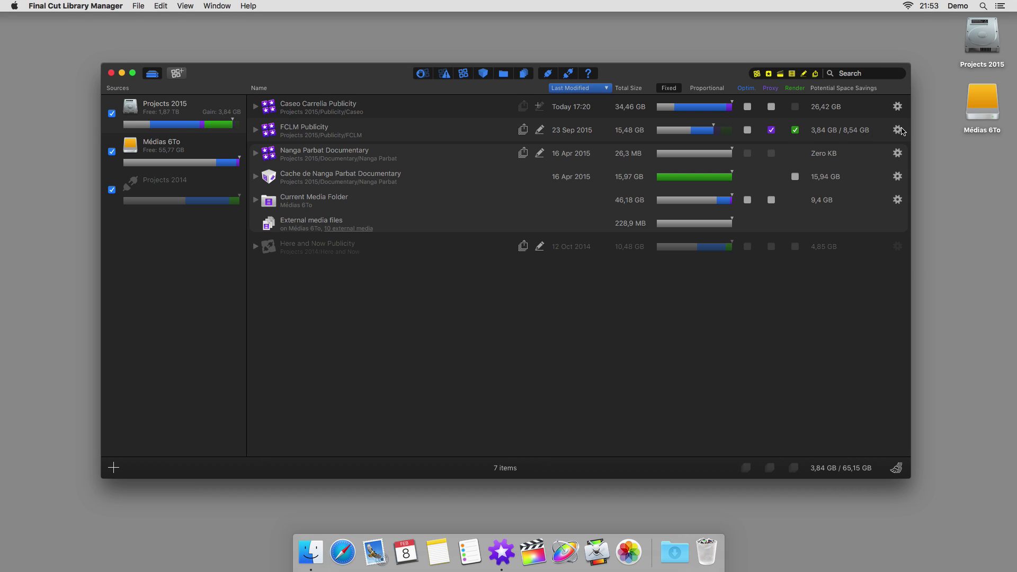
click(901, 130)
click(900, 161)
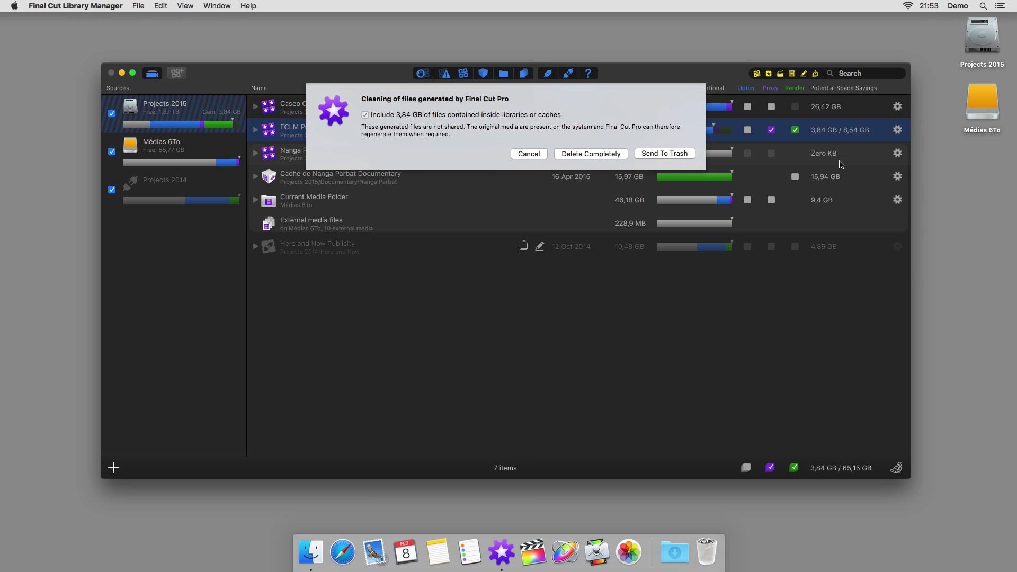
click(684, 154)
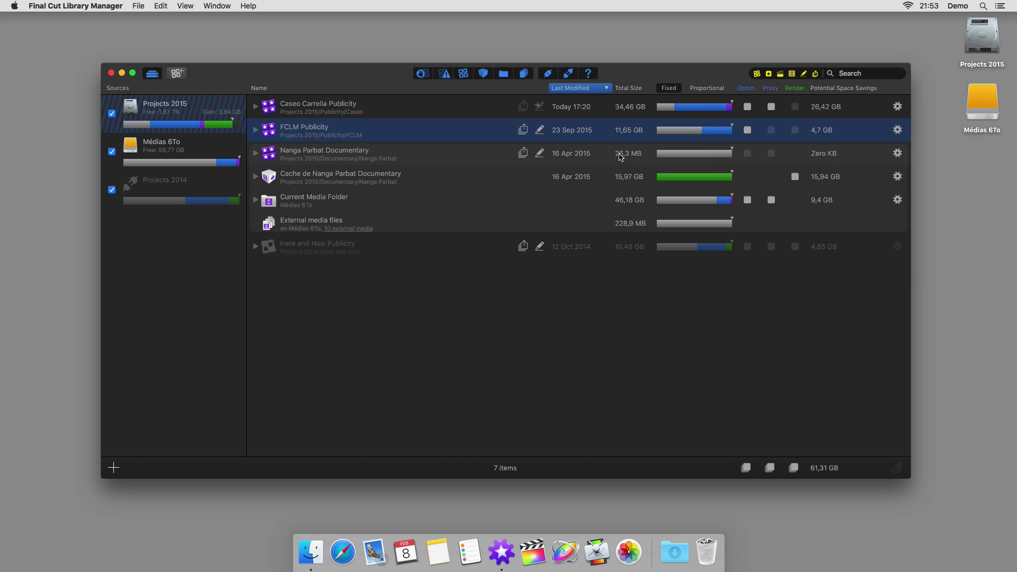
Select Caseo Carrelia Publicity, FCLM Publicity, all Projects 2015 libraries and the Médias 6To items
click(383, 106)
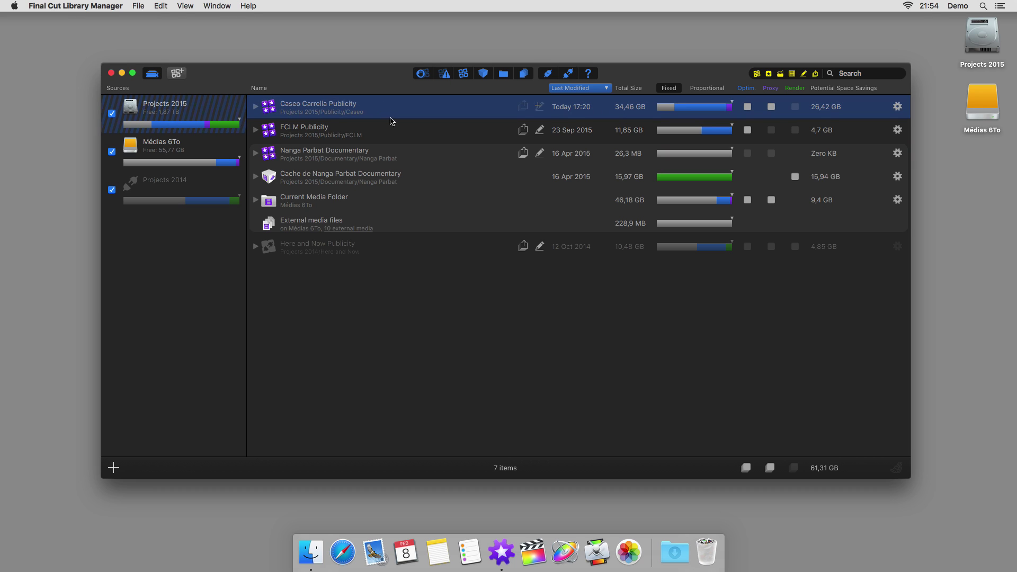
shift+click(396, 135)
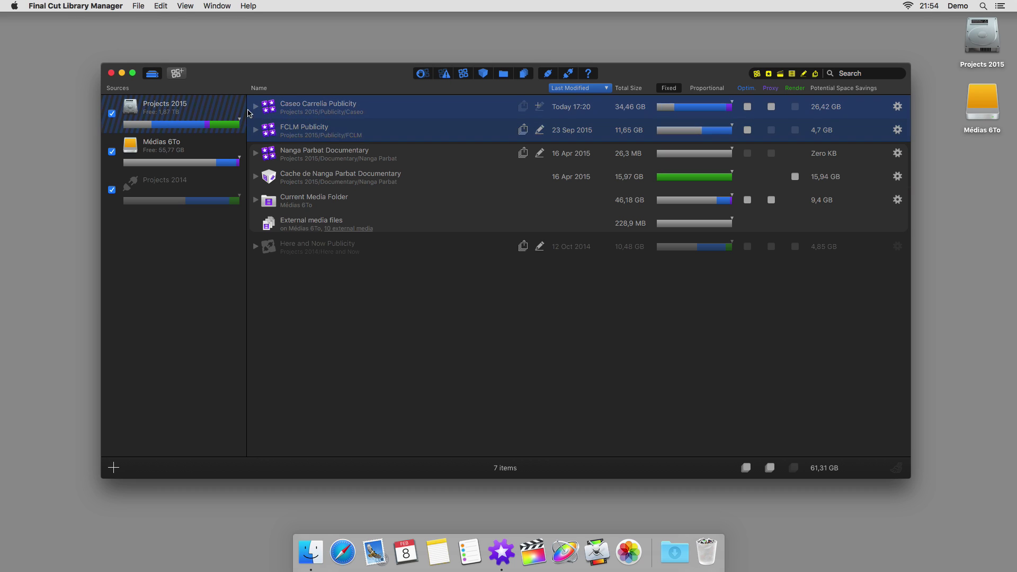
click(213, 108)
super+click(210, 150)
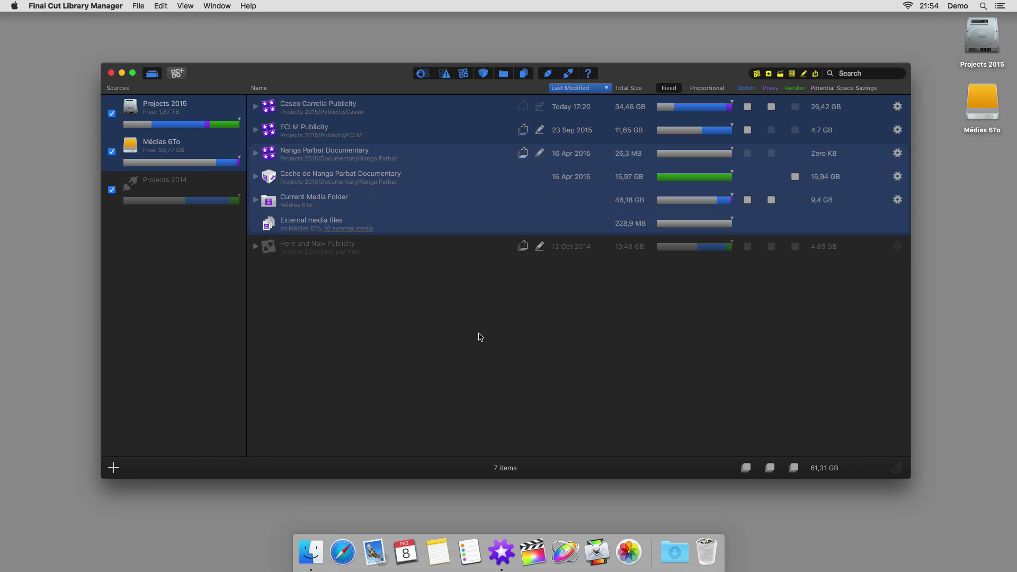
Send the optimized, proxy and render files of the selected libraries to the Trash, then deselect
click(746, 467)
click(770, 468)
click(794, 467)
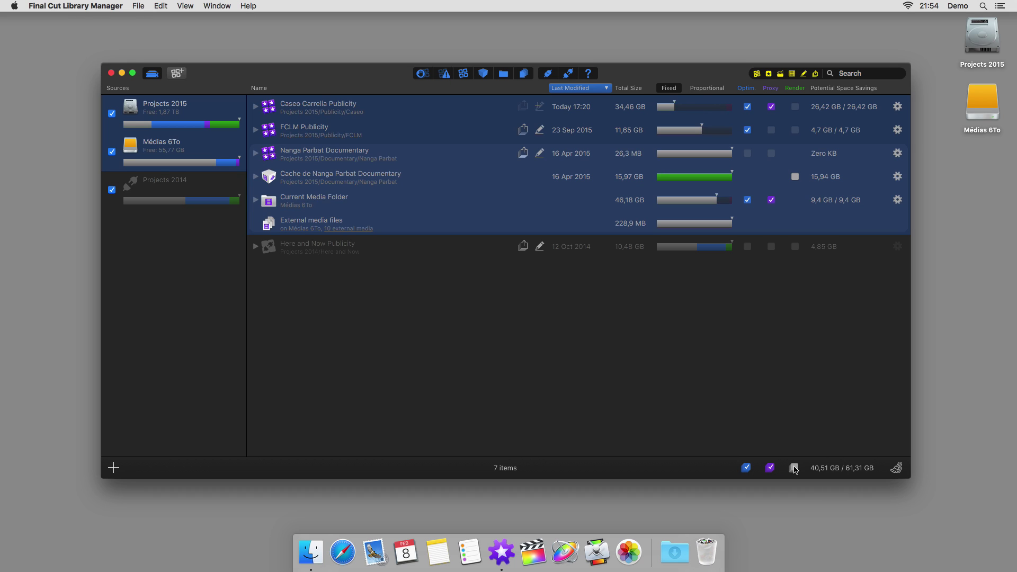
click(895, 467)
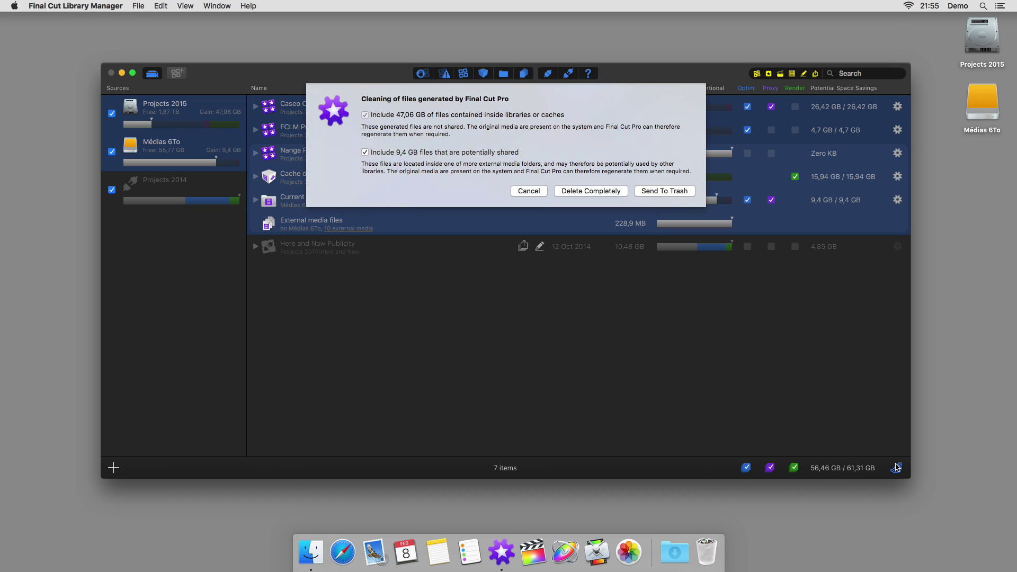
click(669, 193)
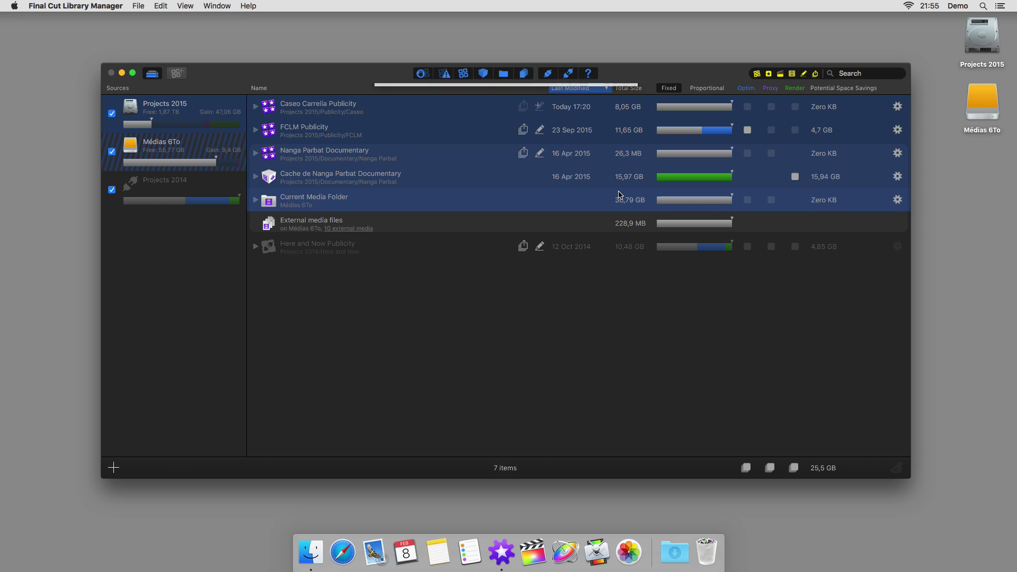
click(624, 299)
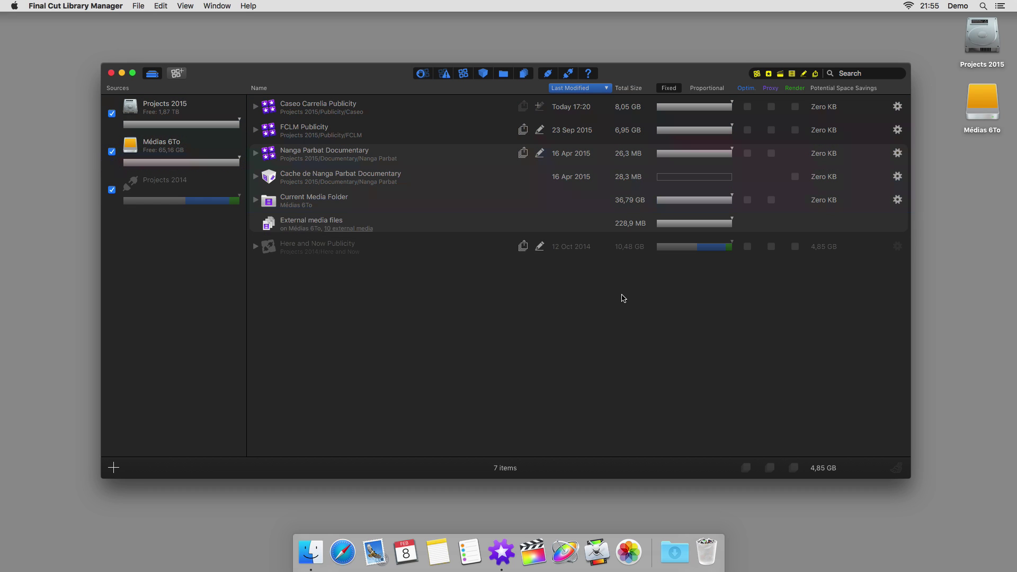
click(106, 6)
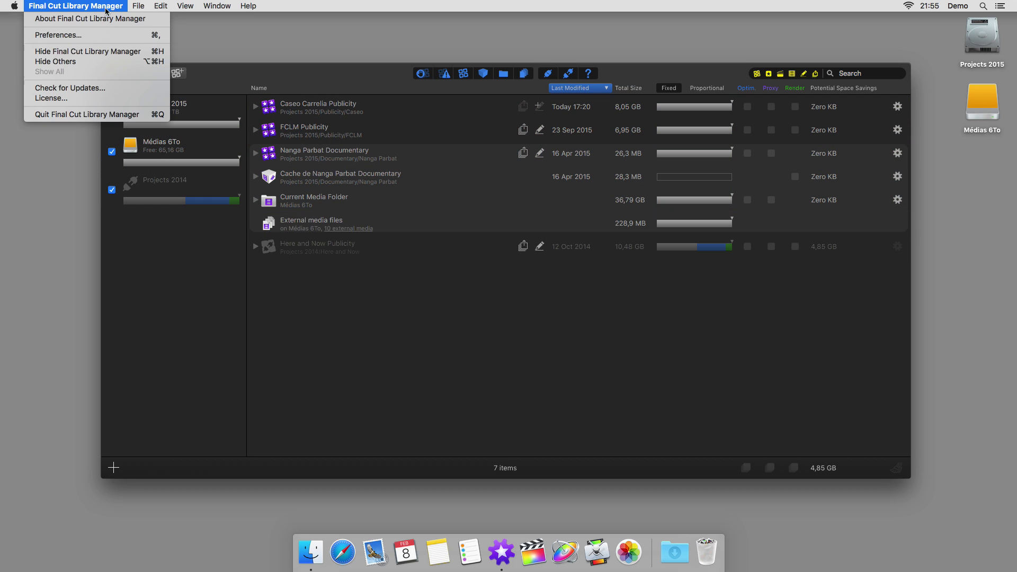
click(104, 97)
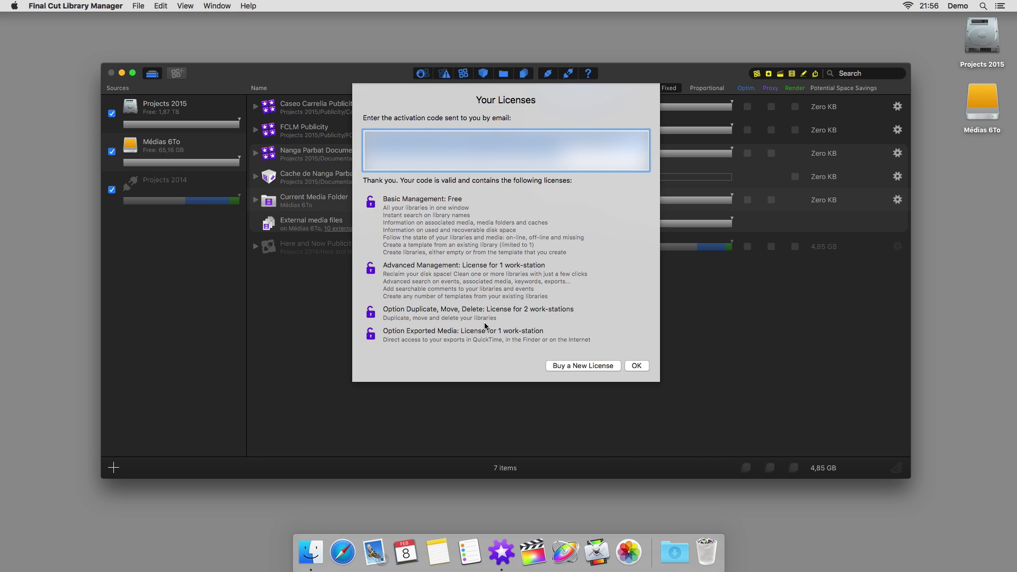
click(637, 366)
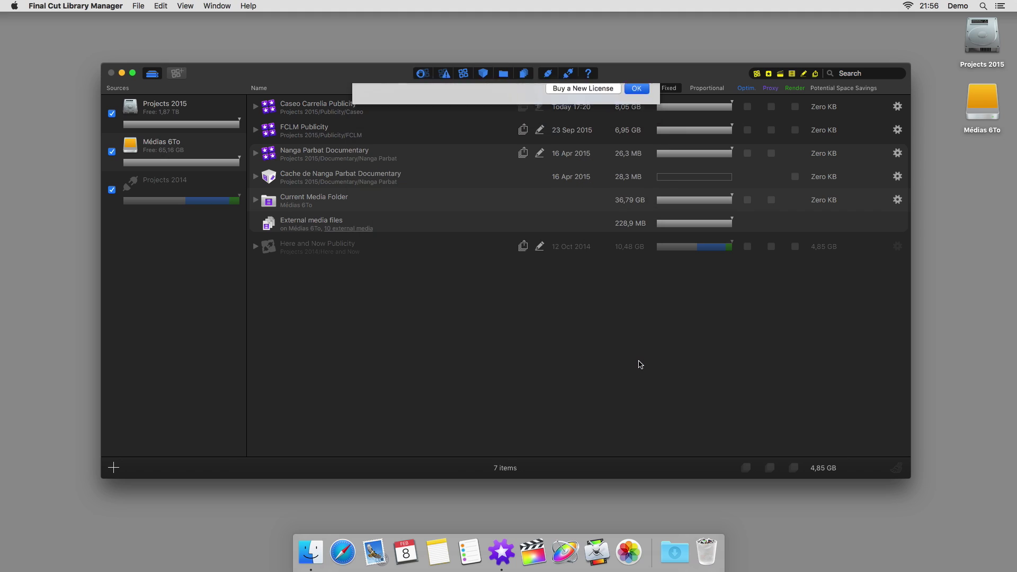
Show the Help menu with its search, video tutorial and send-comments options
click(249, 6)
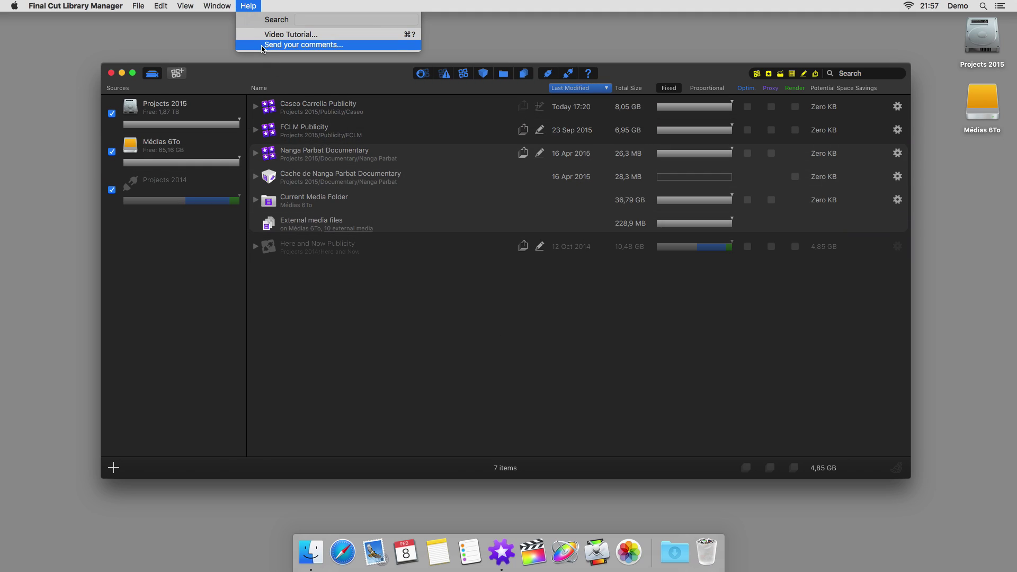